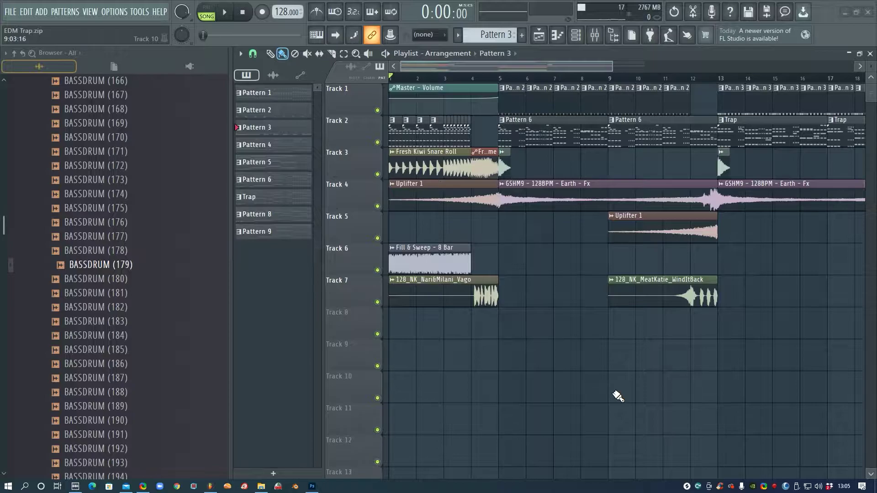
- Play Pattern 2 in pattern mode and inspect the kick channel's sampler settings
double_click(504, 98)
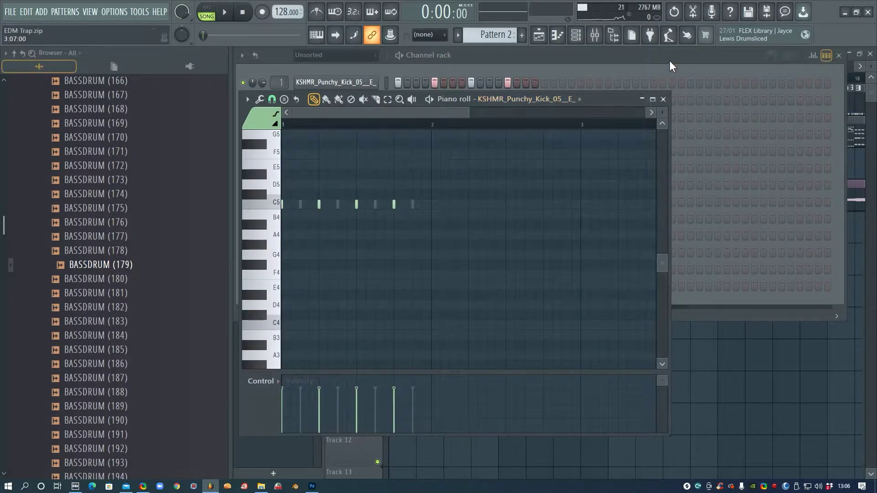
key("F6")
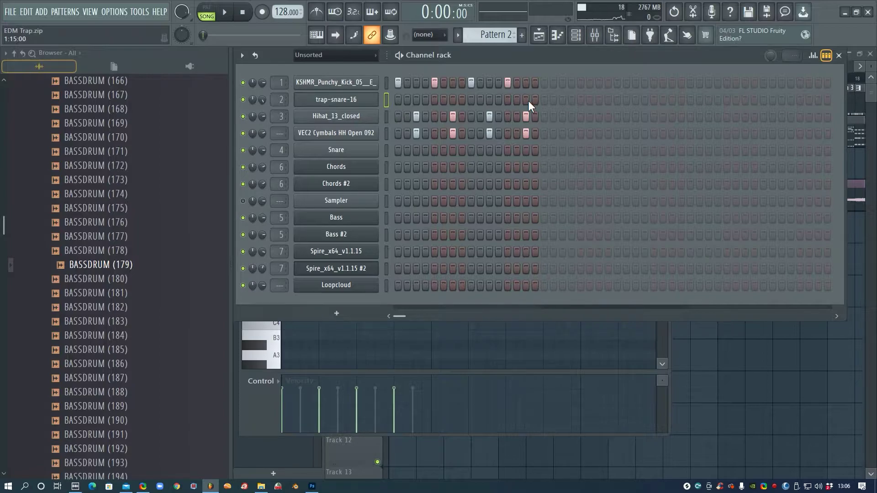
left_click(224, 12)
left_click(207, 7)
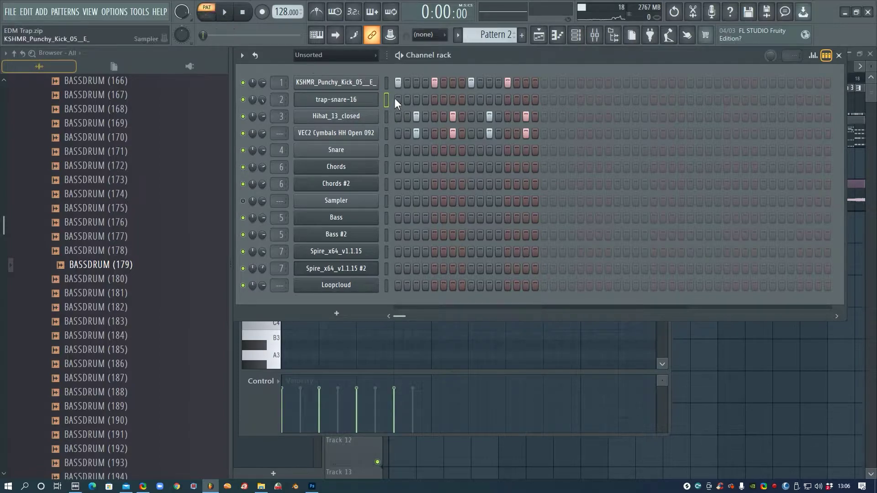
key("space")
left_click(335, 82)
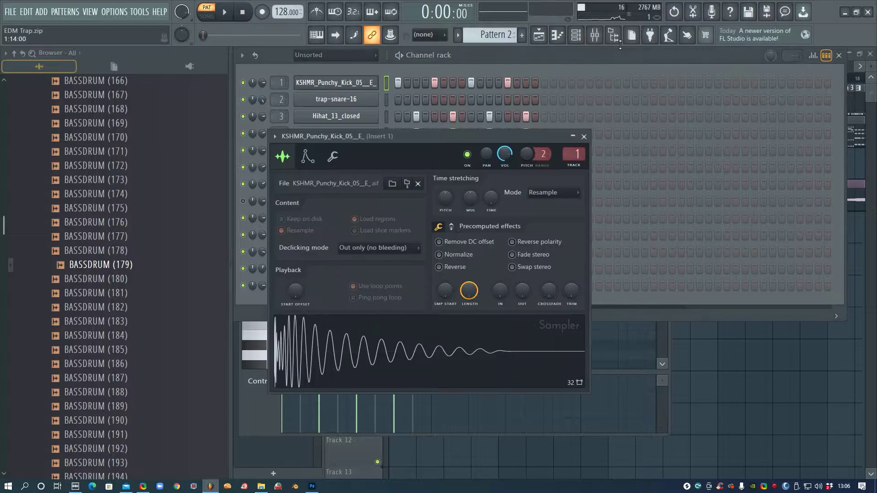
- In the Mixer, rename insert 1 to Kick and insert 15 to React
left_click(594, 35)
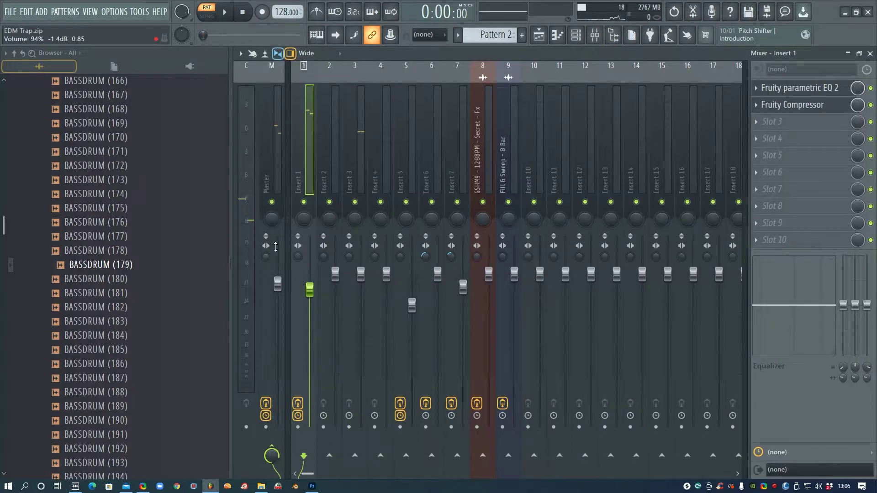
right_click(304, 171)
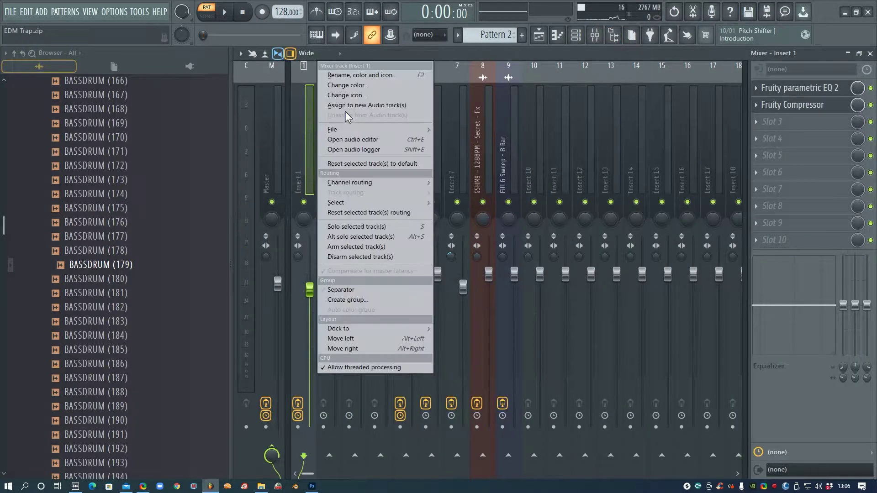
left_click(356, 75)
type("Kick")
key("Return")
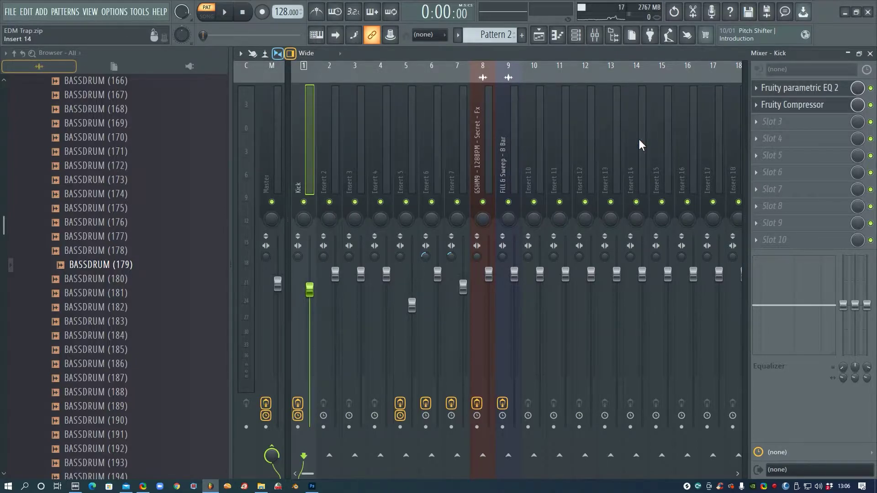
left_click(659, 150)
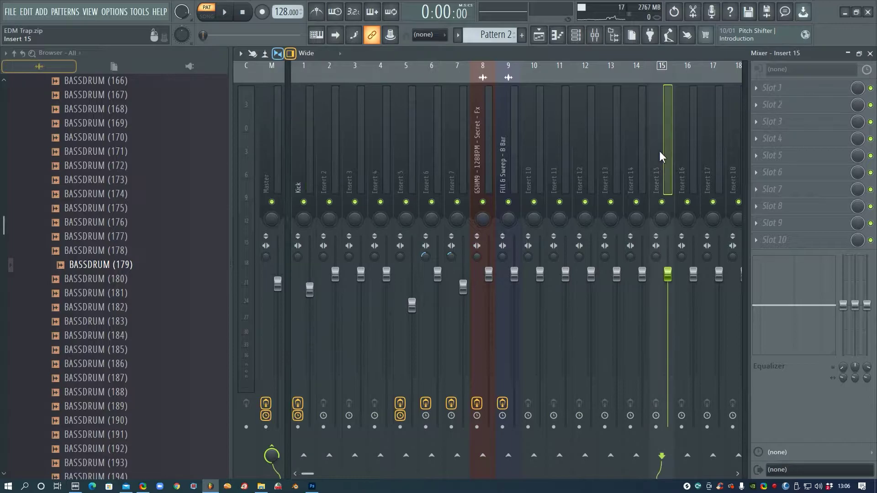
right_click(659, 151)
left_click(716, 76)
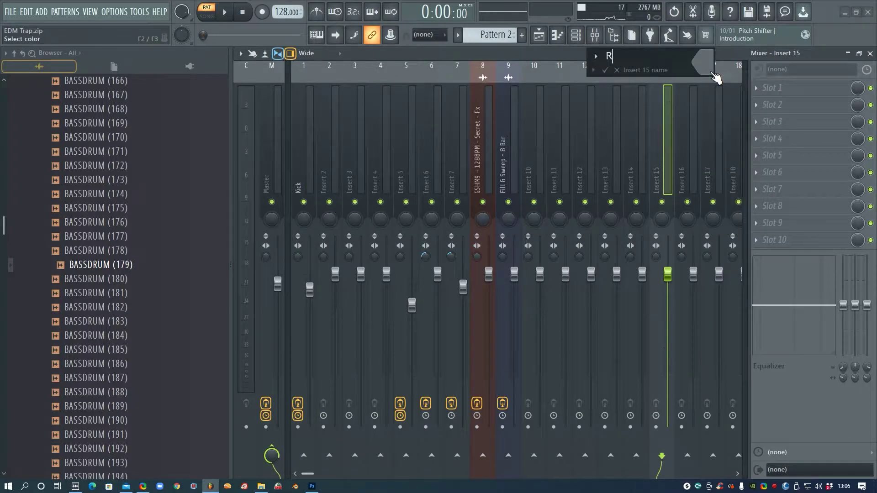
key("Return")
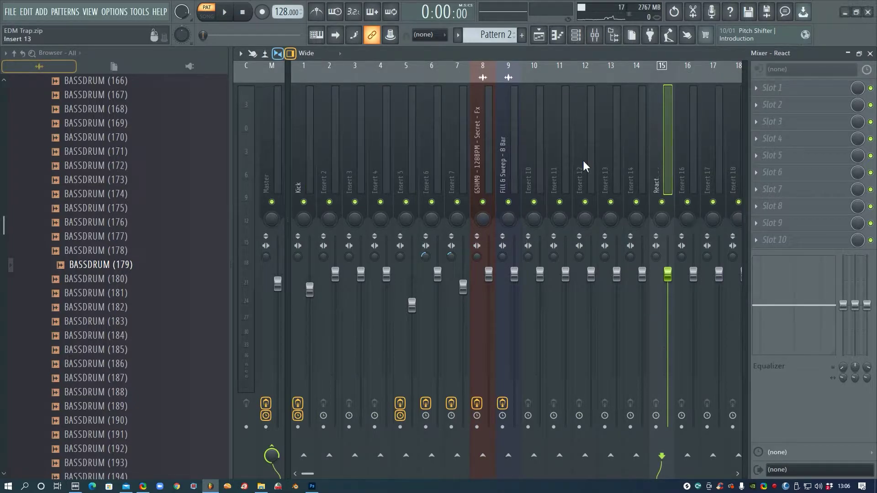
- Route the Kick track's send into the React insert
left_click(306, 173)
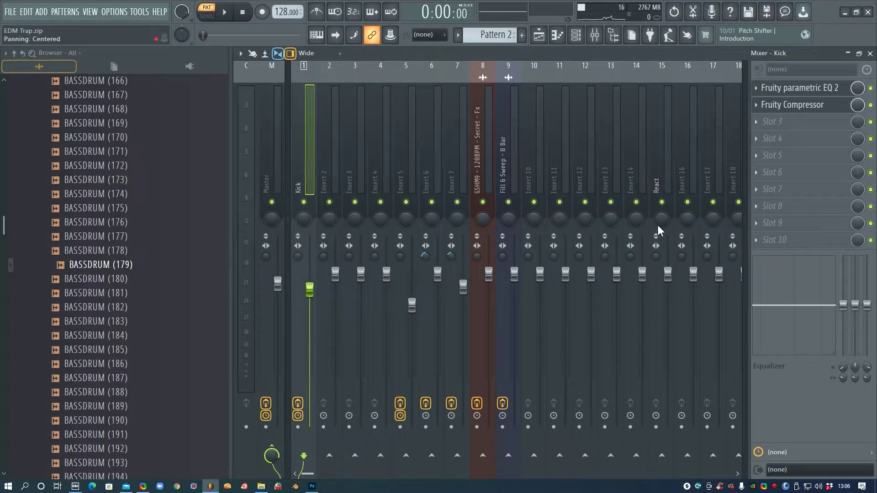
left_click(663, 456)
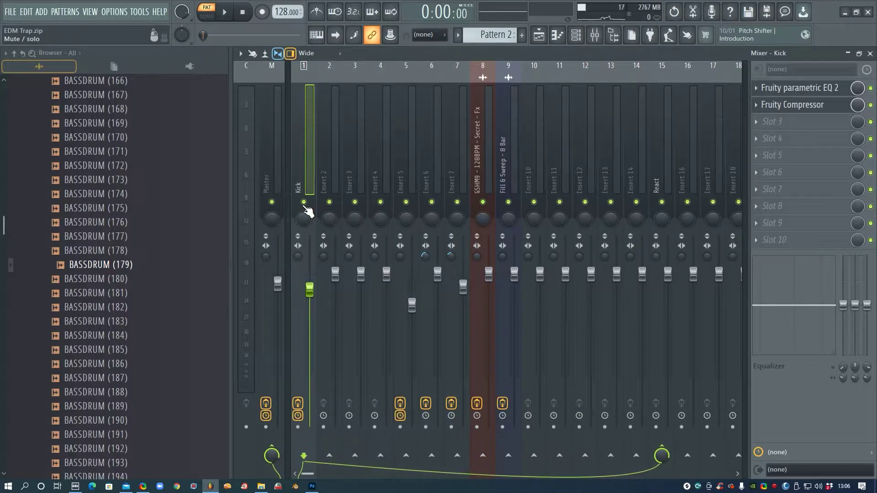
left_click(659, 164)
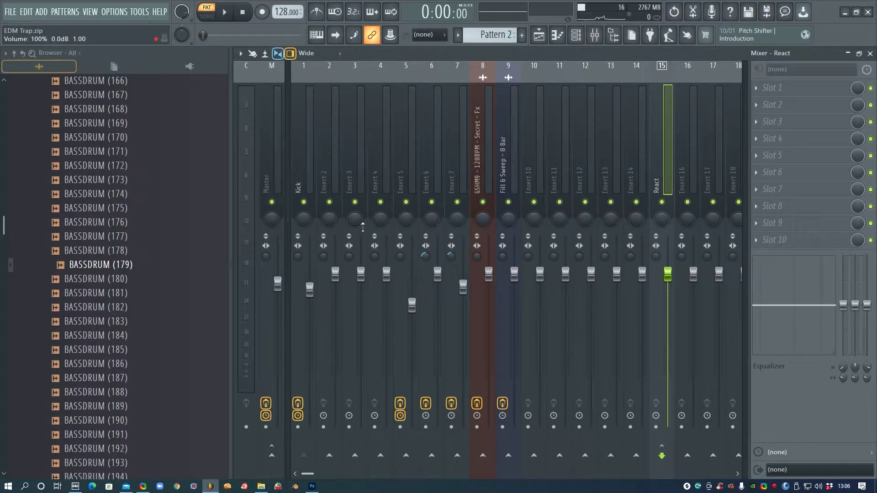
- Open Pattern 3 from the playlist, play it, and check the trap-snare-16 channel
left_click(303, 172)
key("F9")
key("F5")
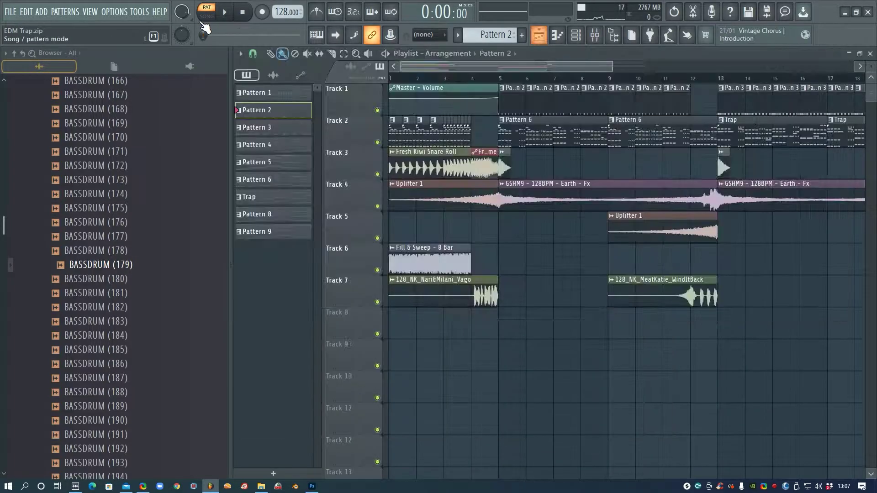
double_click(730, 101)
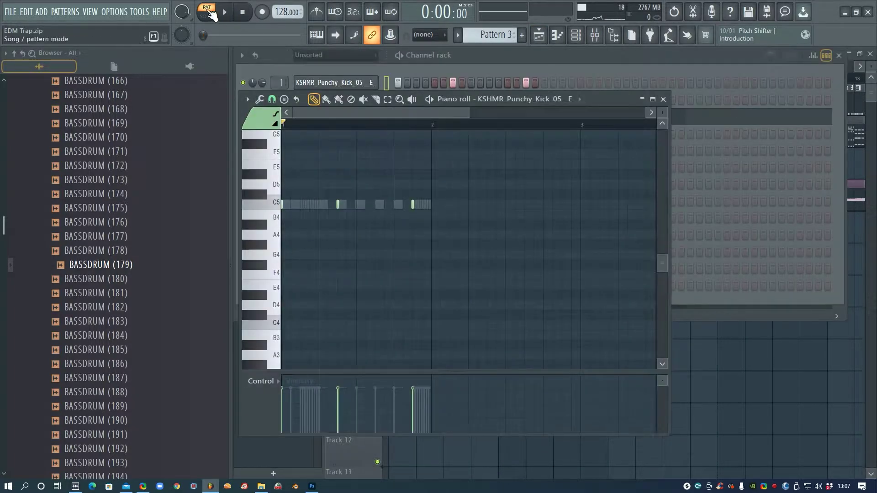
left_click(584, 57)
key("space")
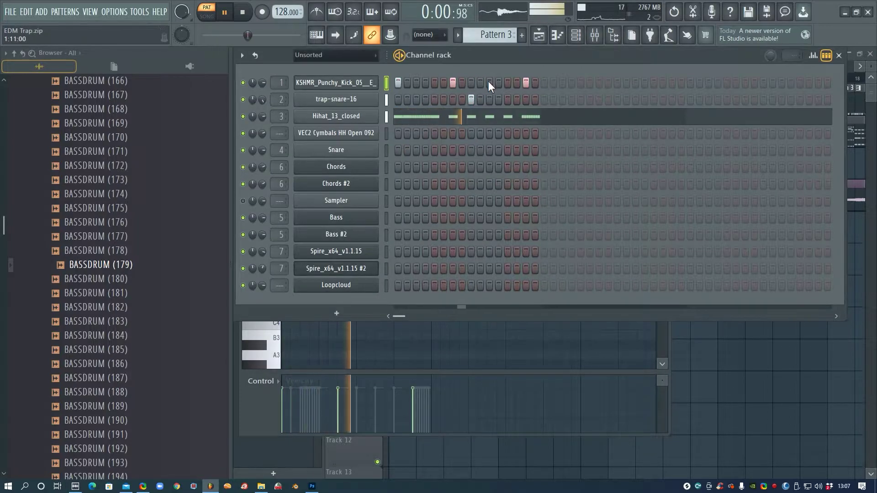
key("space")
left_click(361, 100)
- Rename mixer insert 2 to Snare and route it to React
left_click(594, 35)
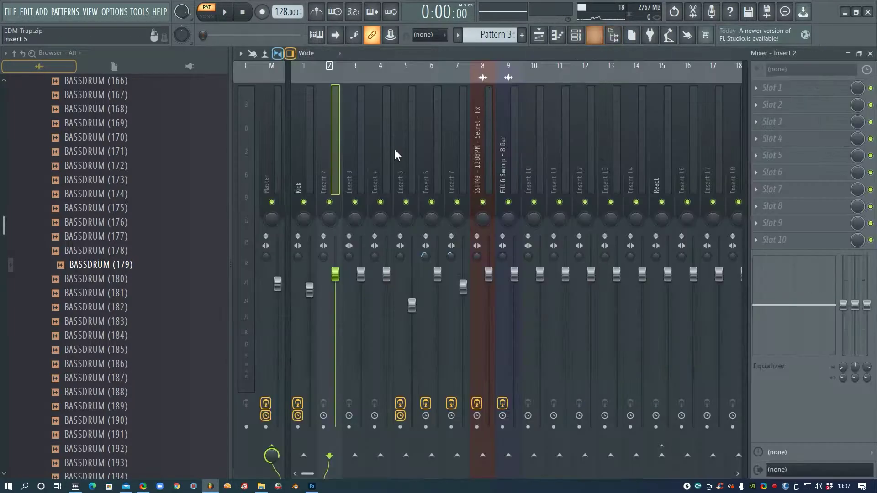
right_click(336, 162)
left_click(379, 77)
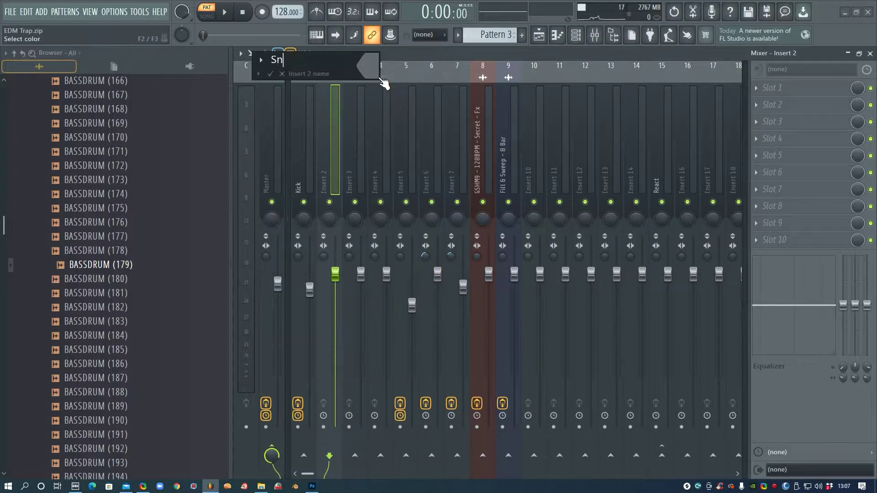
key("Return")
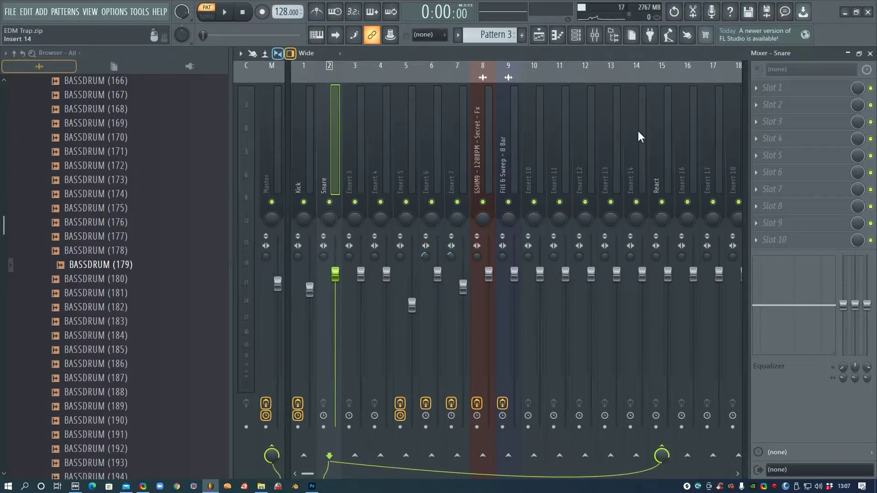
left_click(663, 163)
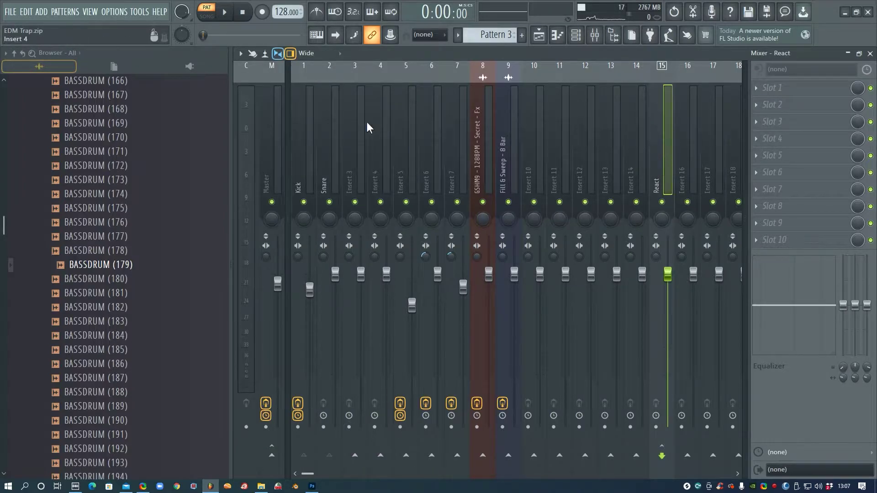
- Load Fruity Peak Controller into React's first effect slot
left_click(777, 88)
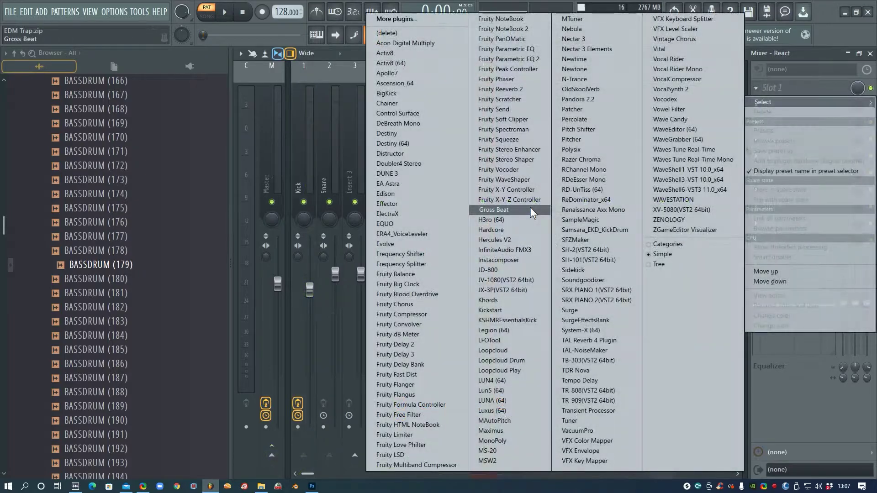
left_click(514, 68)
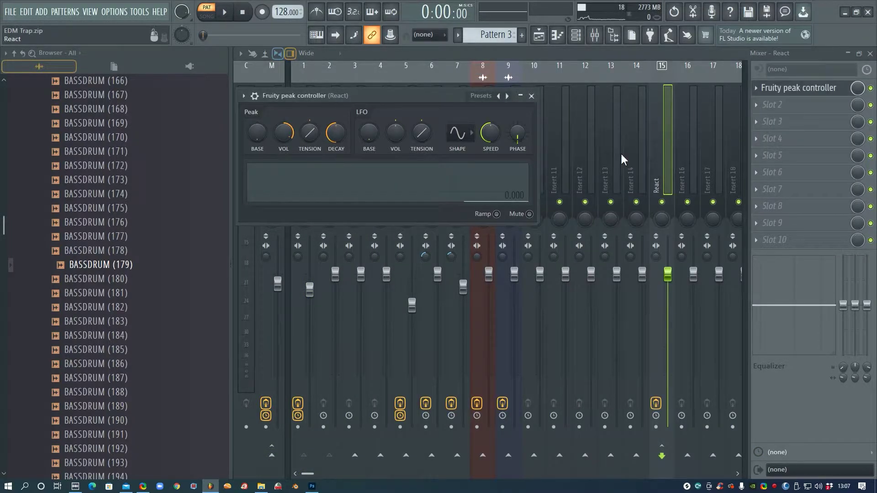
key("Escape")
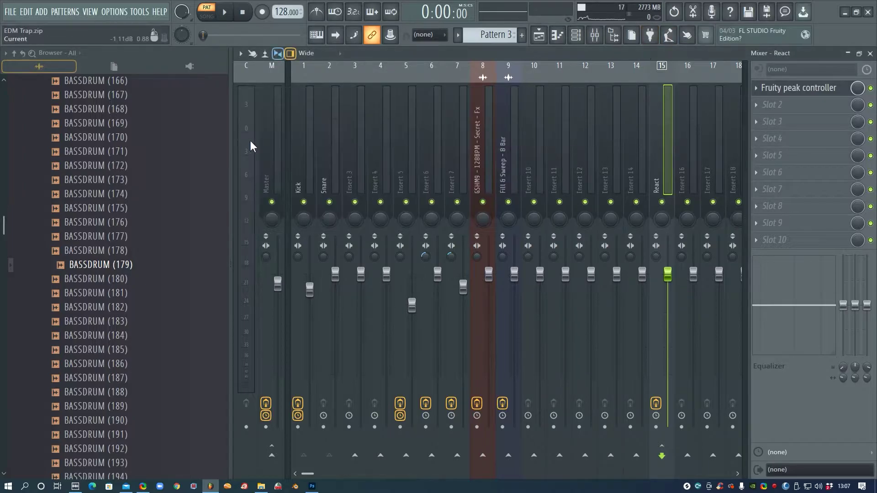
- Move the Master's Fruity Limiter up to slot 9 and open slot 10's plugin list
left_click(271, 160)
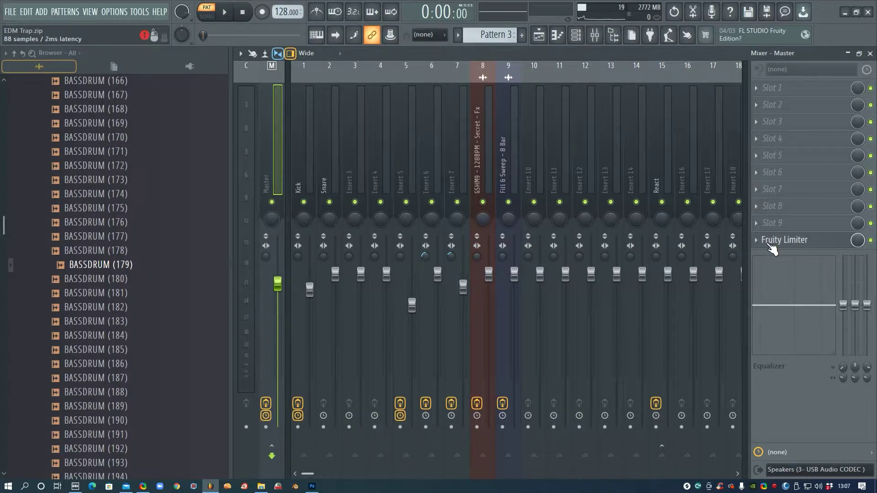
right_click(758, 240)
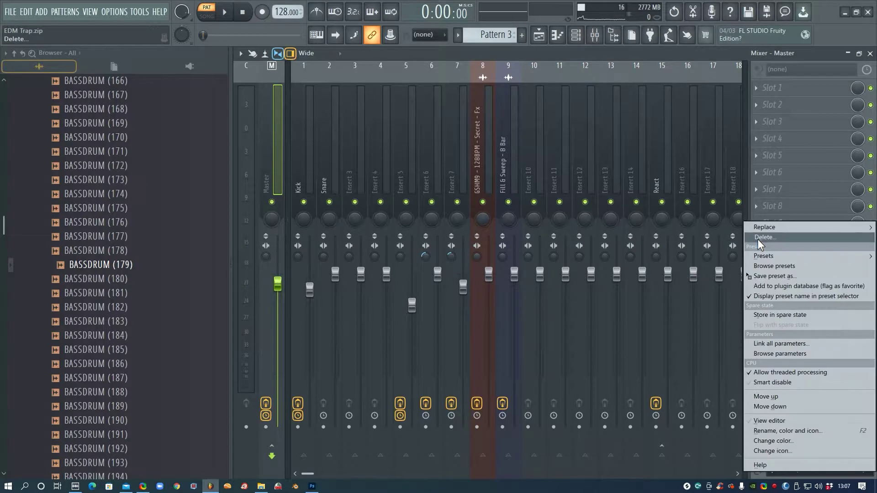
left_click(781, 397)
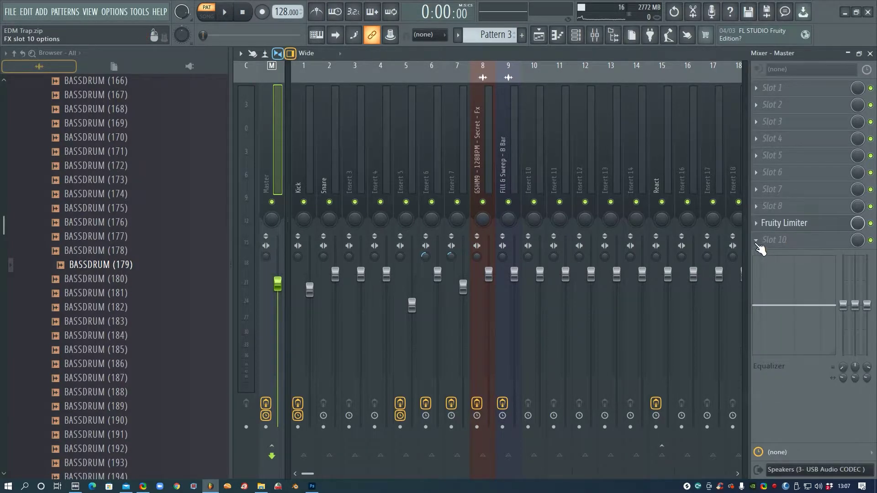
left_click(754, 242)
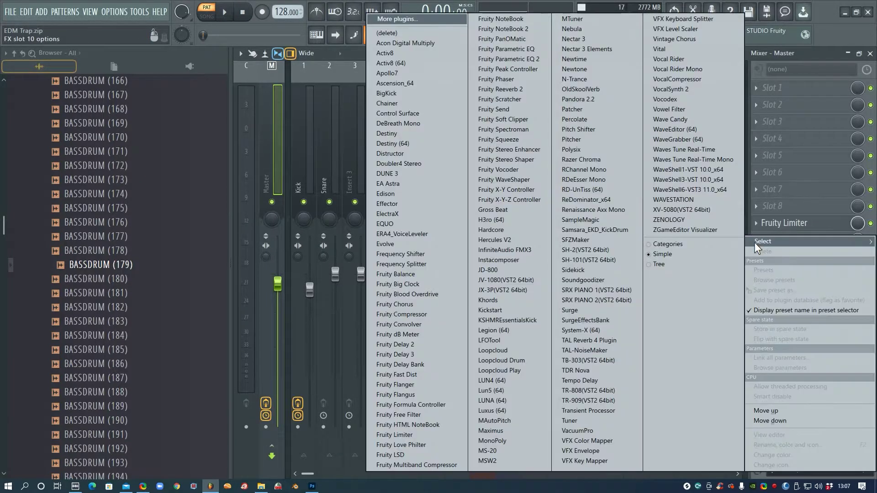
- Add ZGameEditor Visualizer to Master and set layer A to Entangled Vines
left_click(694, 229)
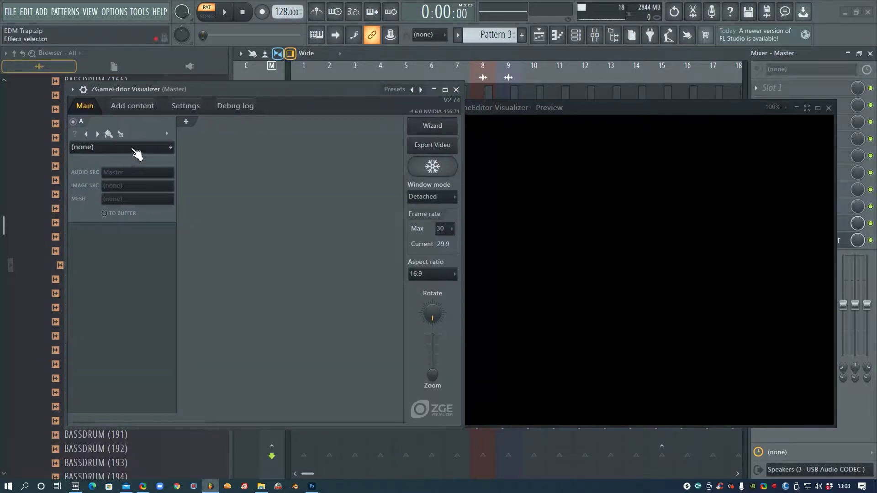
left_click(133, 149)
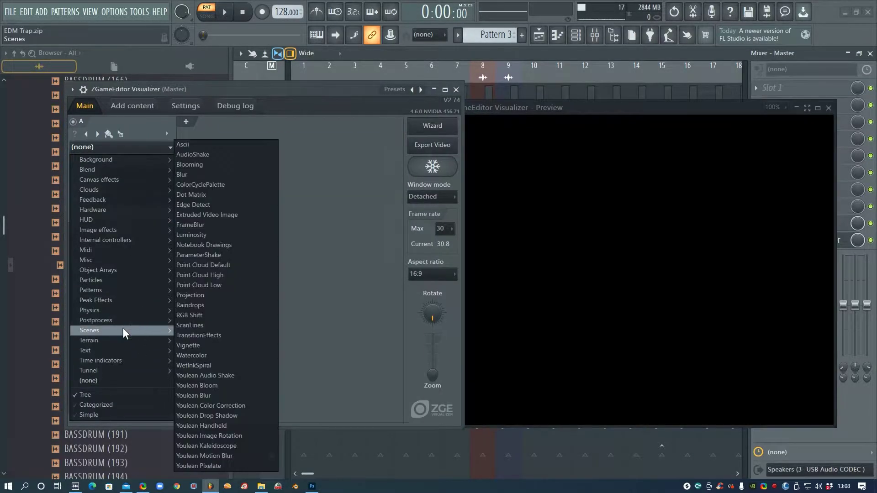
mouse_move(118, 372)
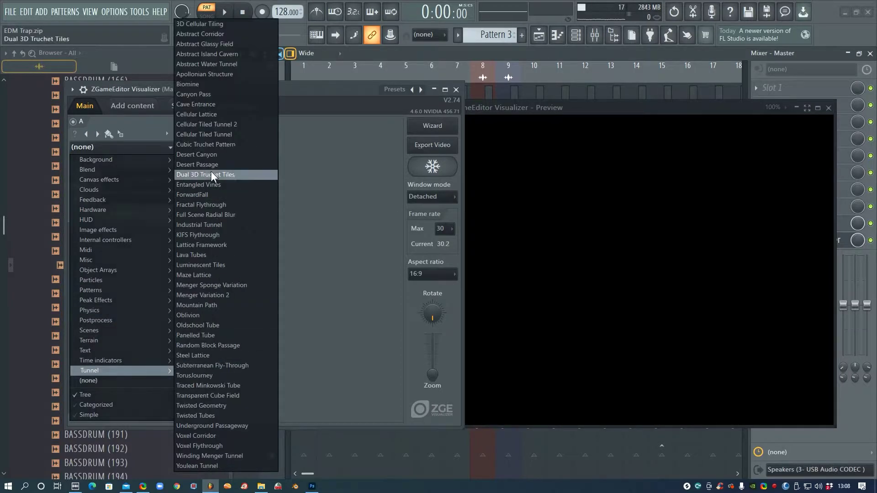
left_click(214, 135)
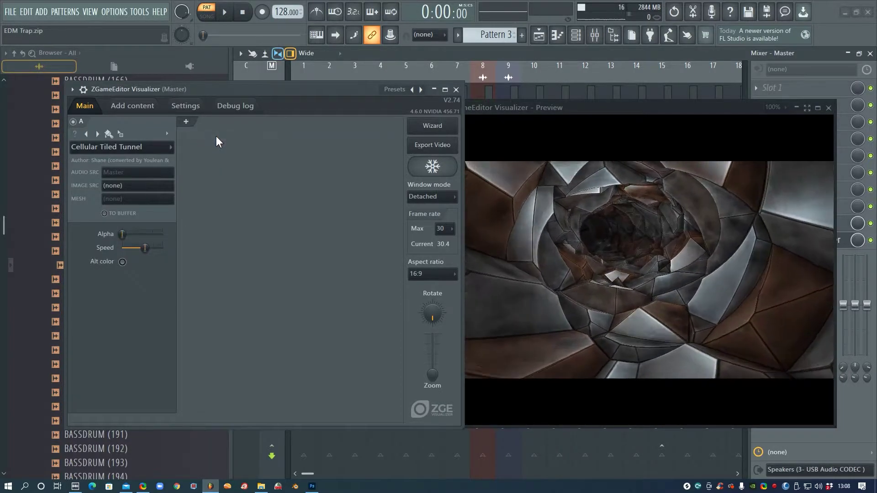
scroll(113, 155, "down", 5)
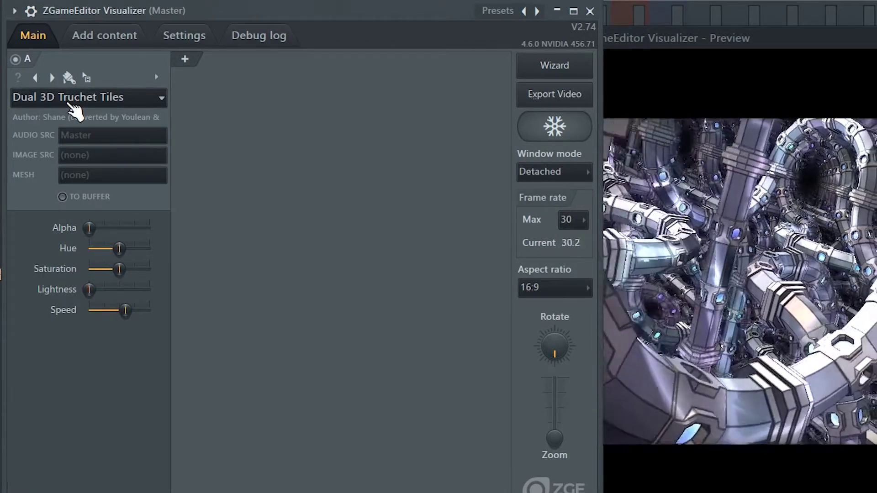
scroll(73, 109, "down", 1)
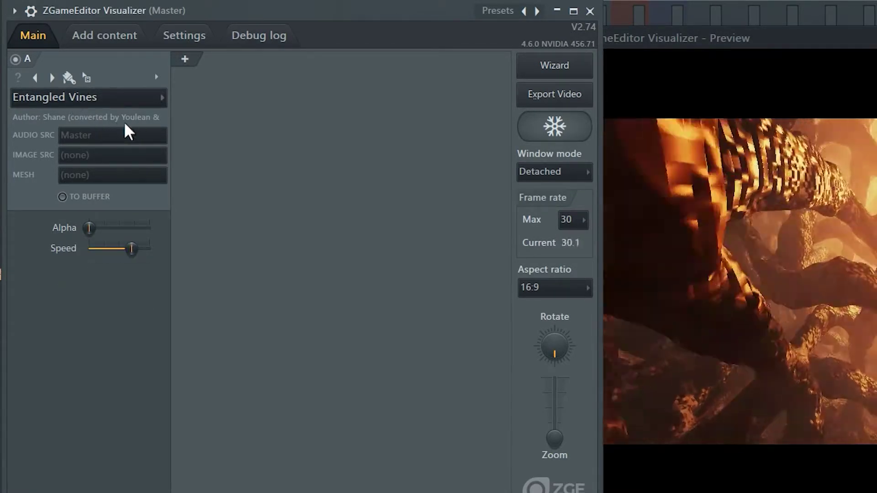
- Add layer B and give it the Image effects > Image effect
left_click(184, 59)
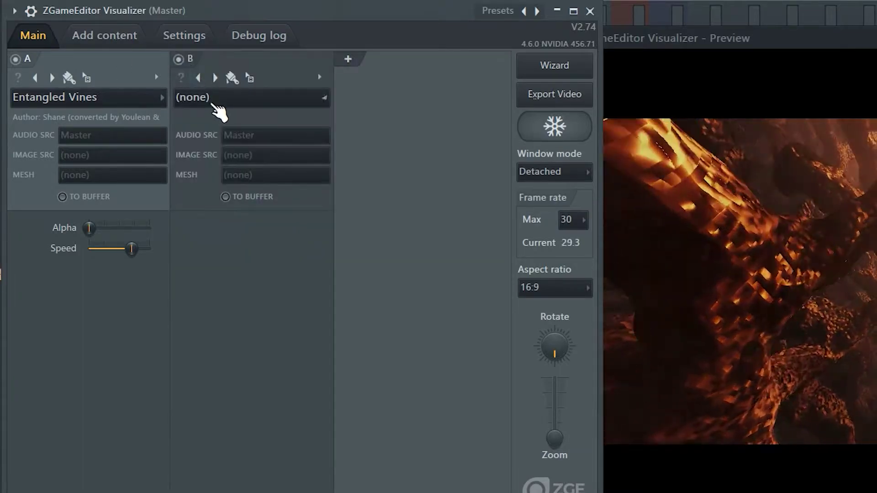
left_click(233, 96)
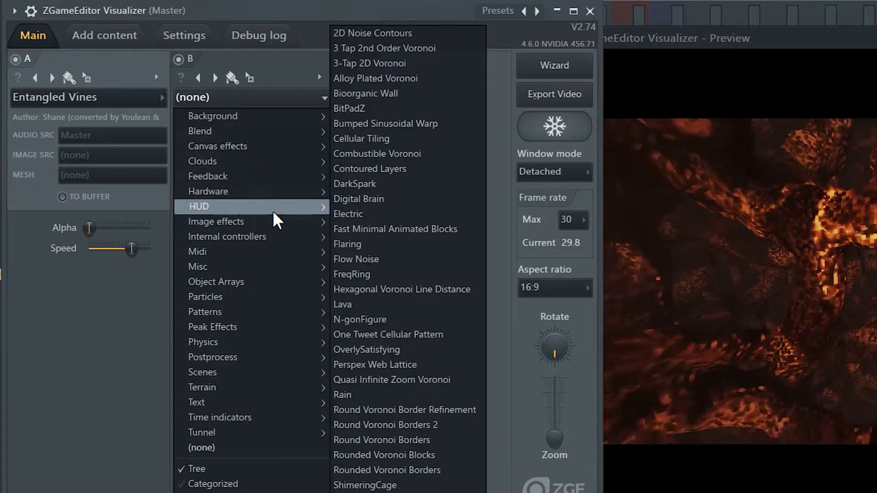
mouse_move(279, 223)
left_click(360, 235)
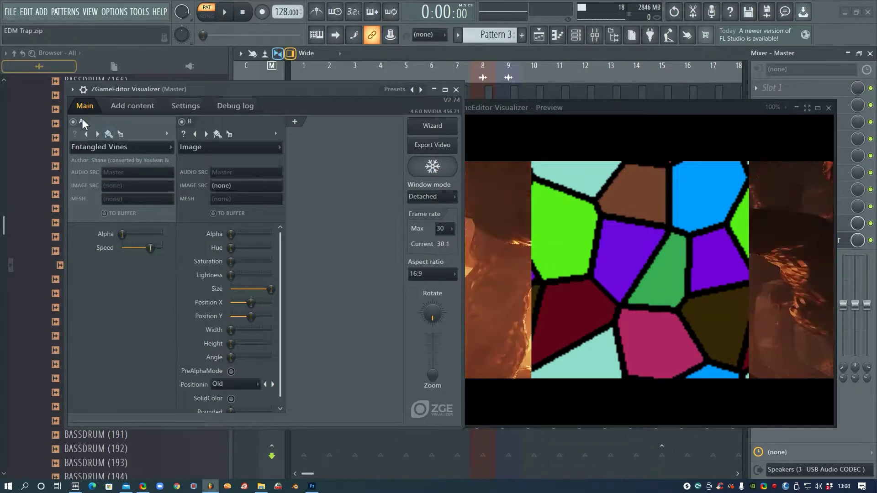
- Import Rewired 19 Logo.png from File Explorer and set it as layer B's IMAGE SRC
left_click(146, 107)
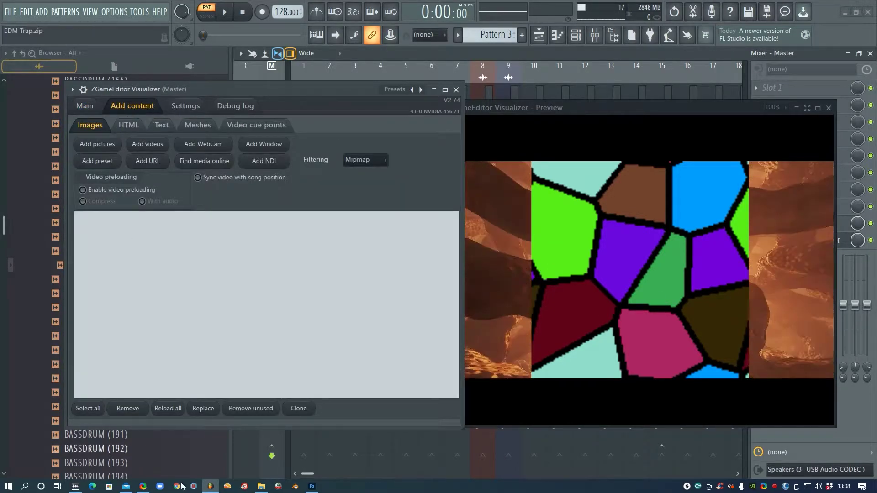
left_click(260, 486)
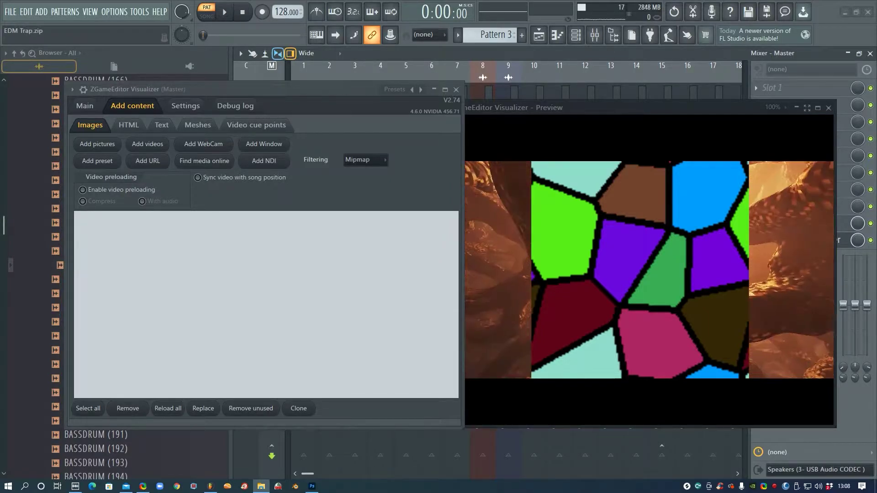
left_click_drag(4, 245, 200, 266)
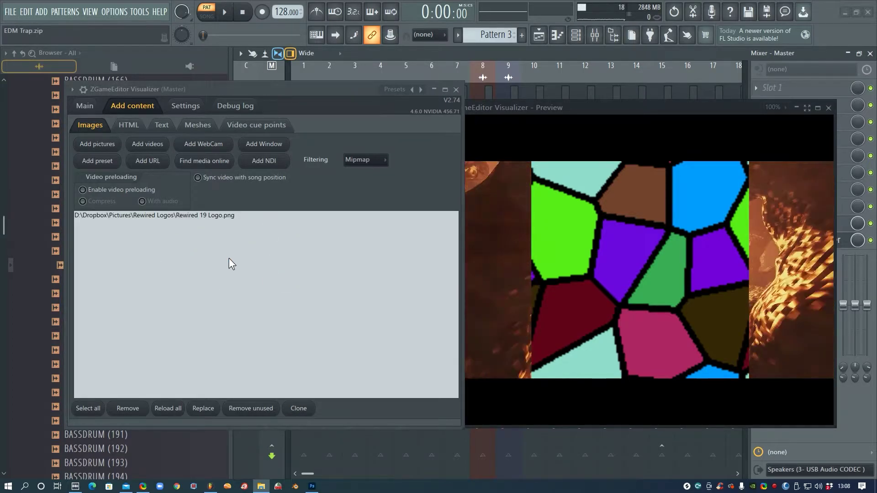
left_click(84, 105)
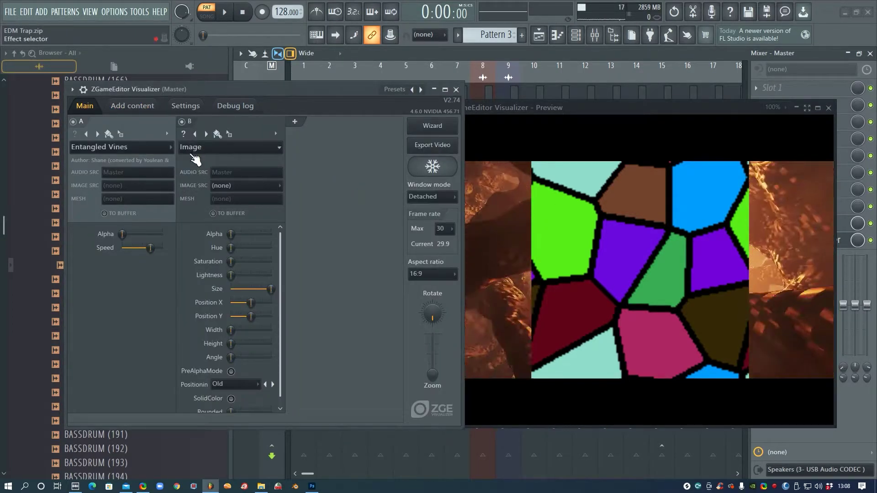
left_click(237, 186)
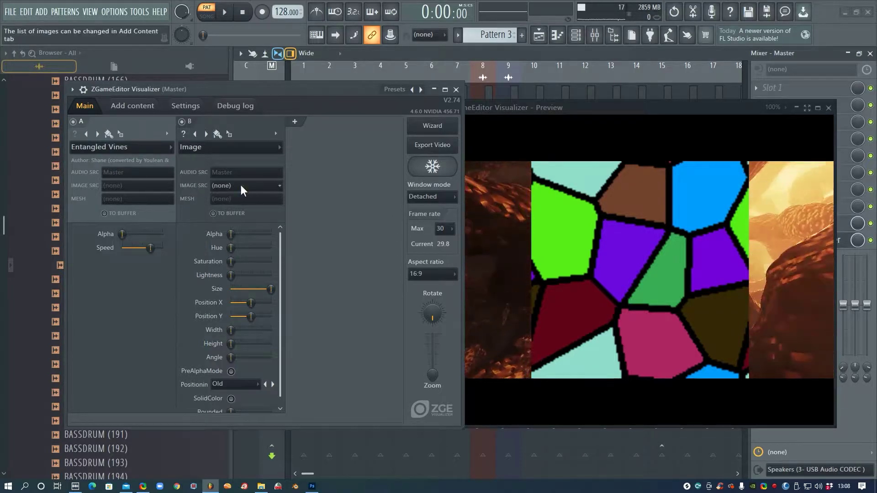
left_click(267, 198)
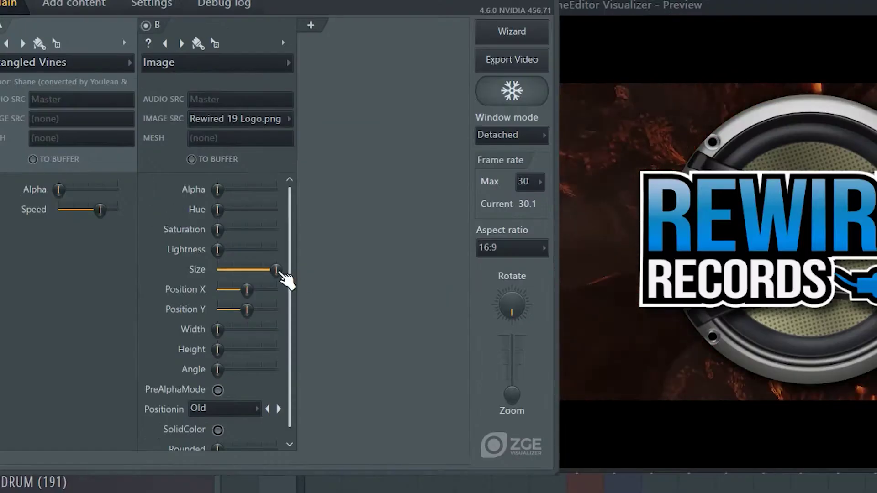
- Link layer B's Size slider to the Peak ctrl - Peak internal controller
right_click(276, 271)
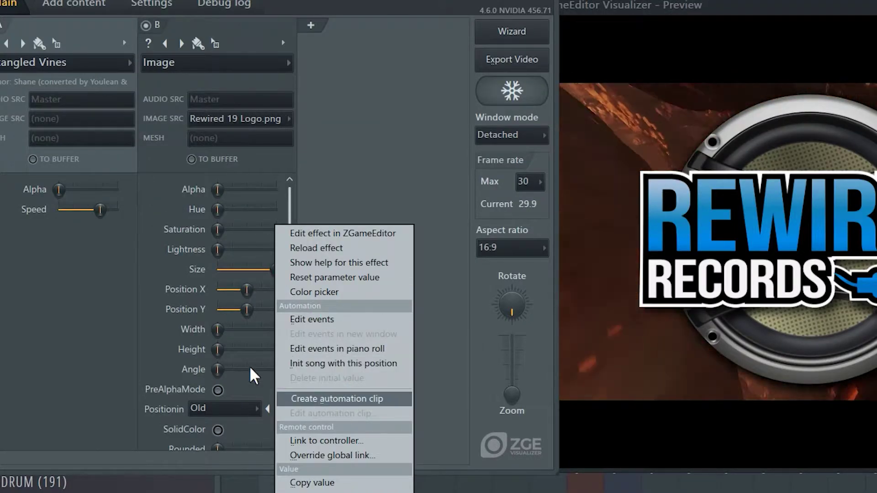
left_click(319, 440)
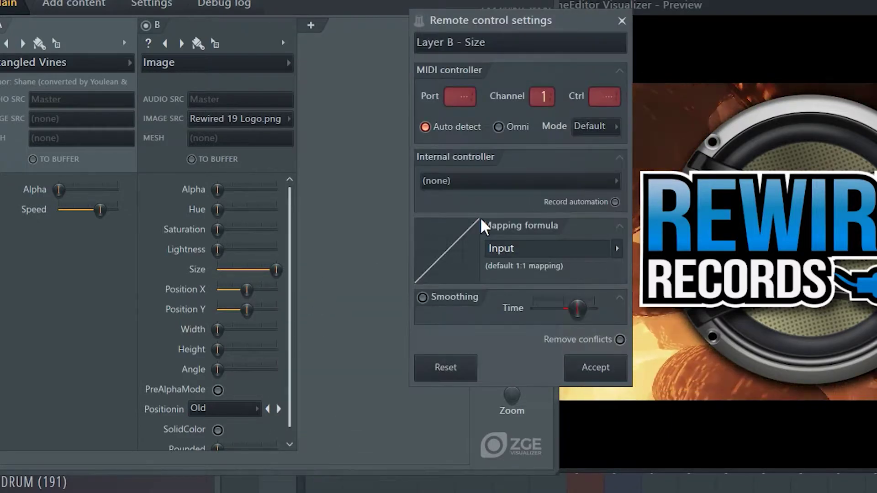
left_click(487, 183)
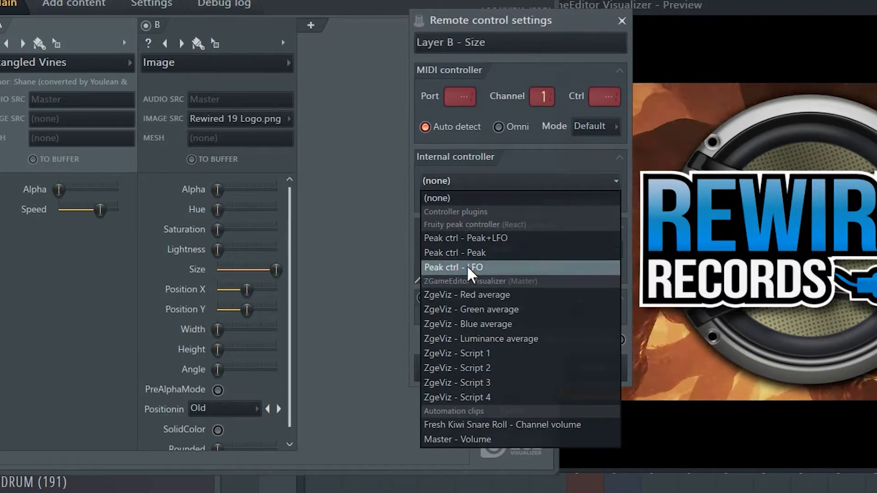
left_click(480, 256)
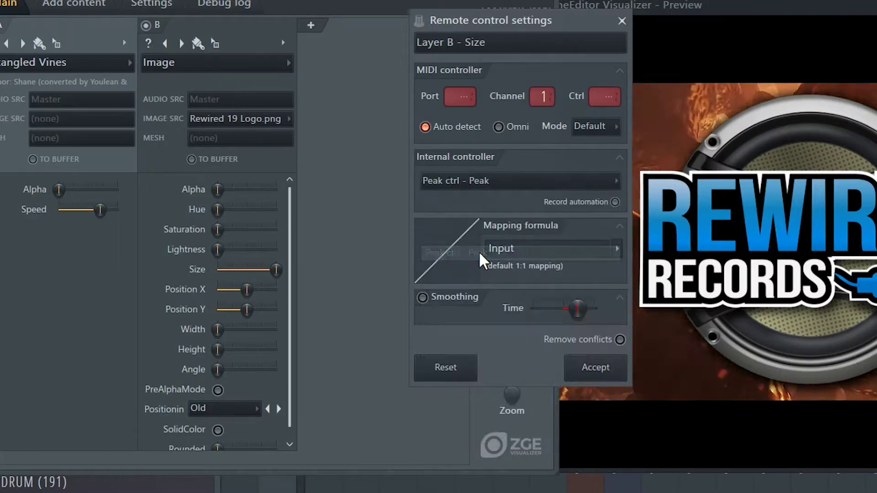
- Accept the Size controller link, then preview the song in SONG mode and stop
left_click(595, 367)
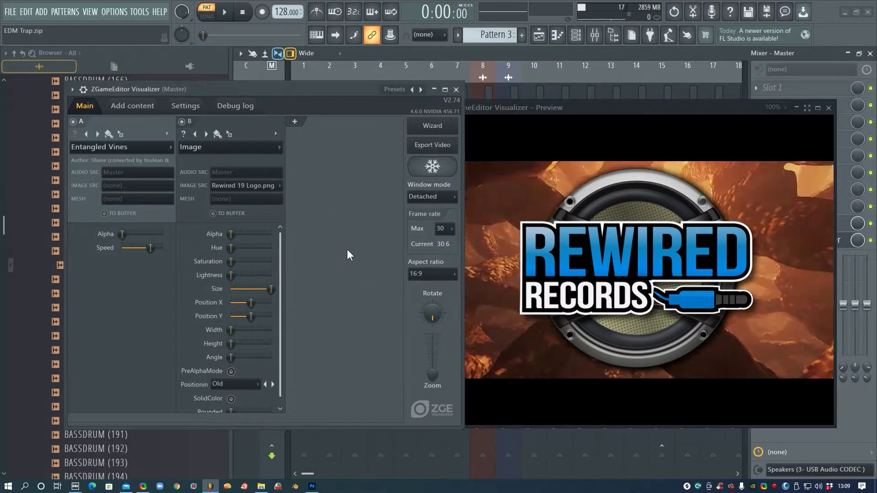
left_click(207, 14)
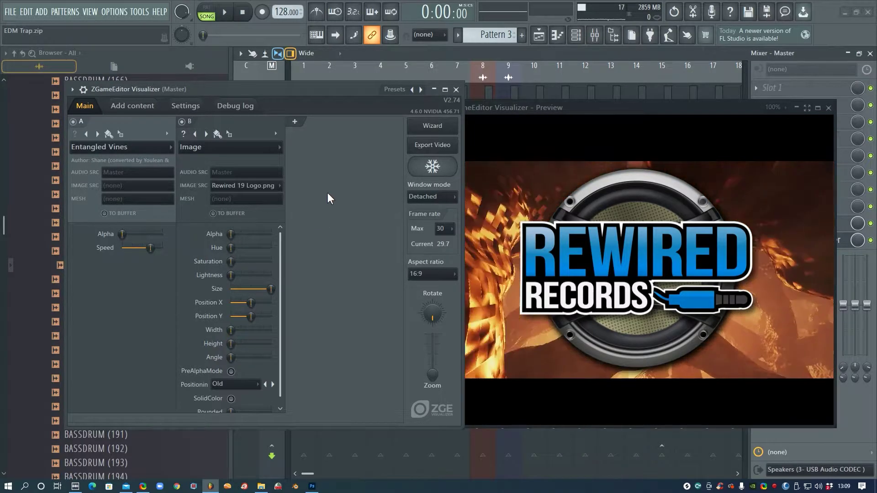
left_click(225, 12)
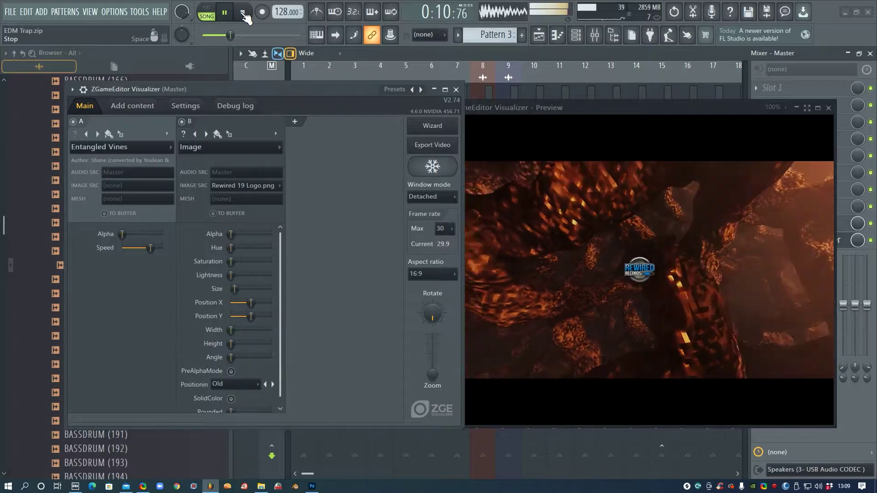
left_click(244, 14)
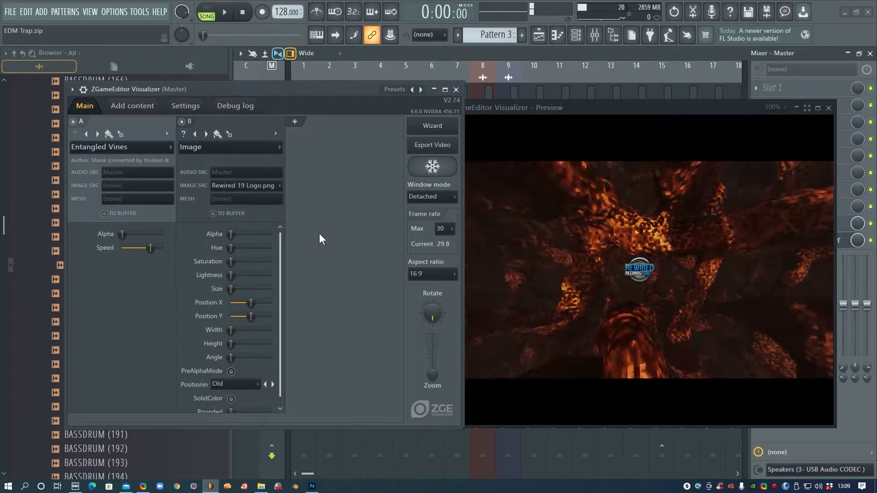
- Show the playlist, rearrange the preview and Visualizer windows, and jump to bar 5
key("F5")
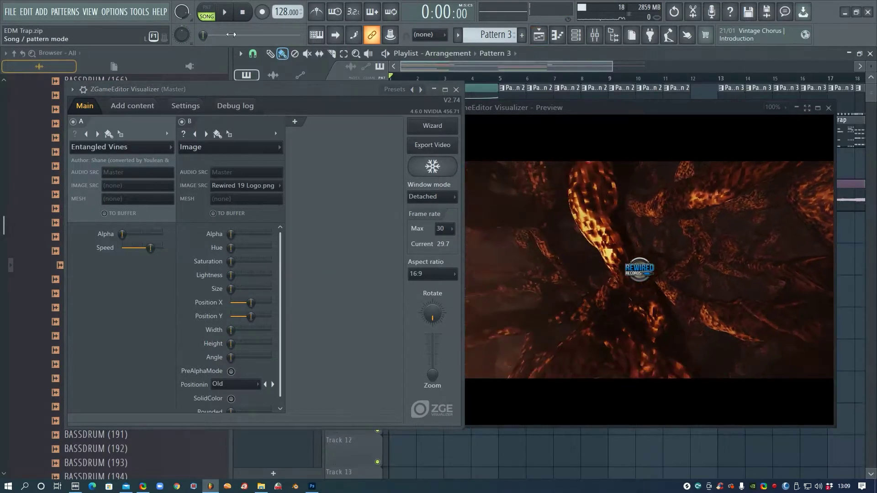
left_click_drag(516, 105, 545, 146)
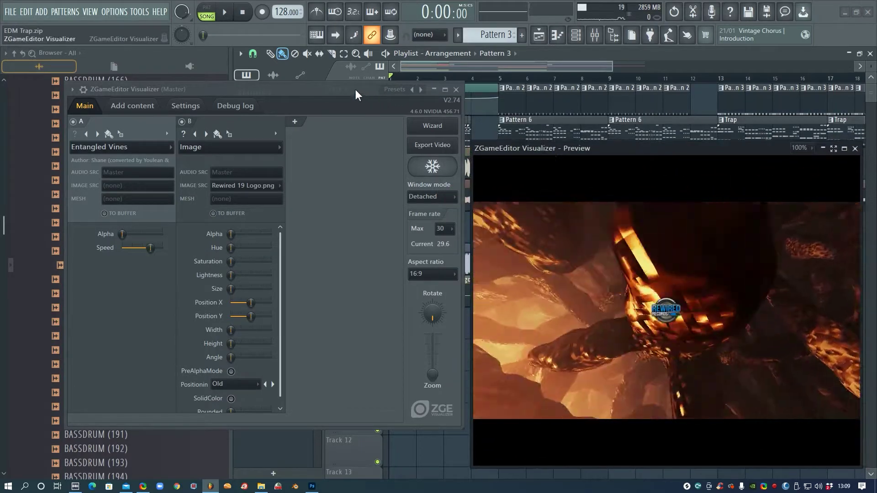
left_click_drag(354, 89, 332, 141)
left_click(500, 78)
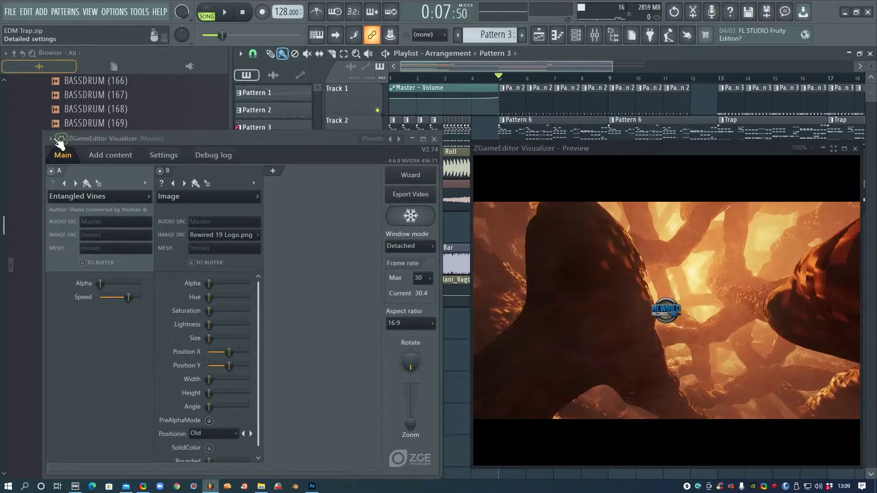
left_click(50, 139)
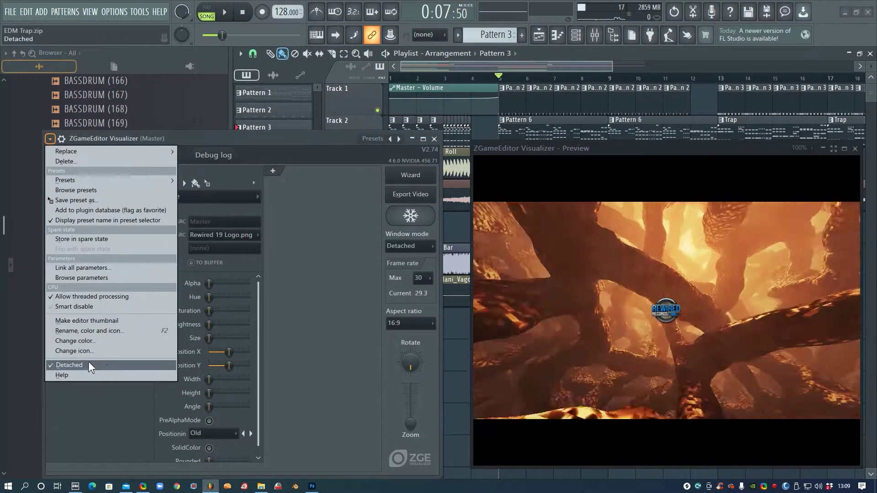
left_click(322, 134)
left_click_drag(323, 135, 282, 132)
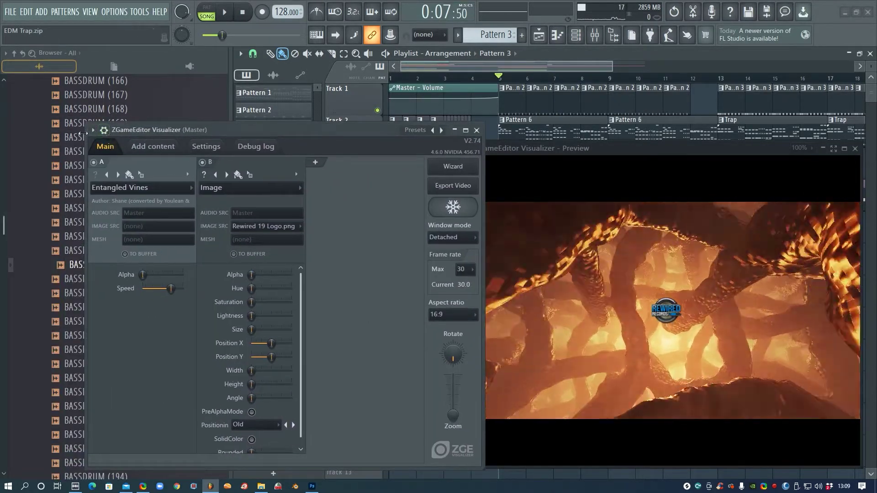
- Toggle the Visualizer's detached mode and move its window to the screen's left edge
left_click(92, 130)
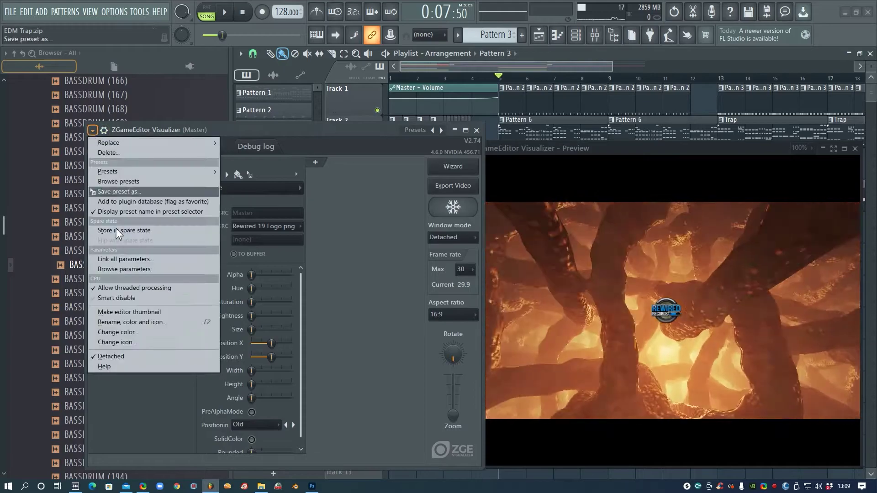
left_click(128, 357)
mouse_move(436, 128)
left_mouse_down()
mouse_move(163, 142)
mouse_move(357, 116)
mouse_move(431, 128)
left_mouse_up()
left_click(334, 117)
left_click(369, 344)
left_click_drag(495, 117, 81, 130)
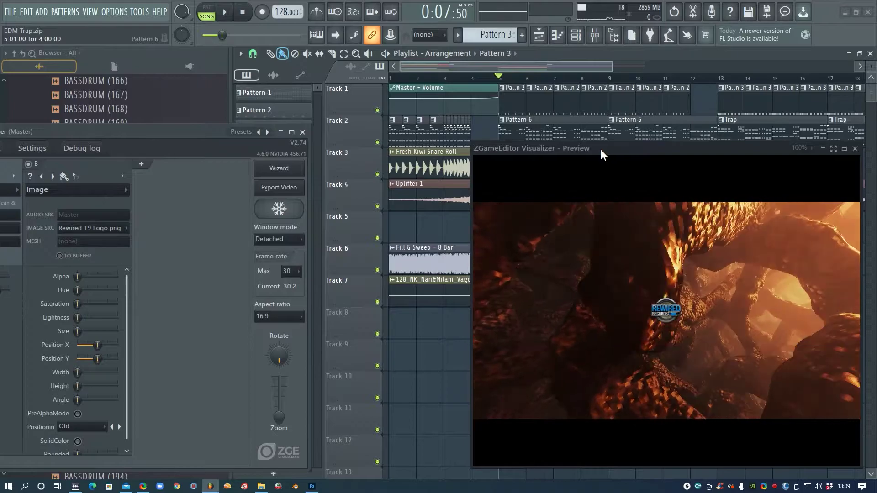
left_click_drag(601, 155, 435, 164)
- Open React's Fruity peak controller and raise its Peak base to 92%
left_click(595, 36)
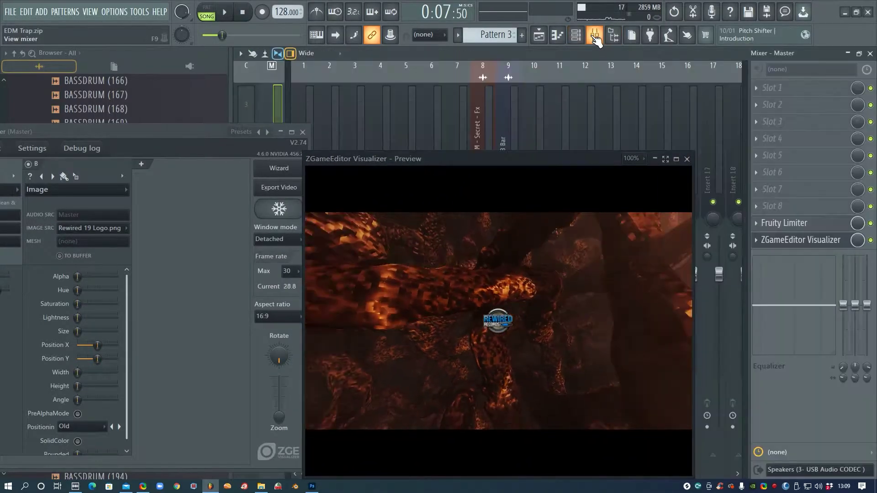
left_click(660, 126)
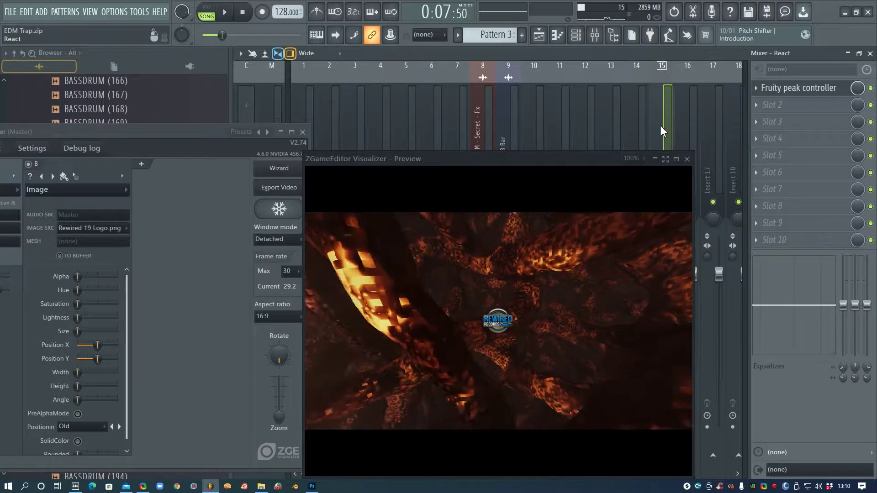
left_click(810, 93)
left_click_drag(427, 101, 534, 89)
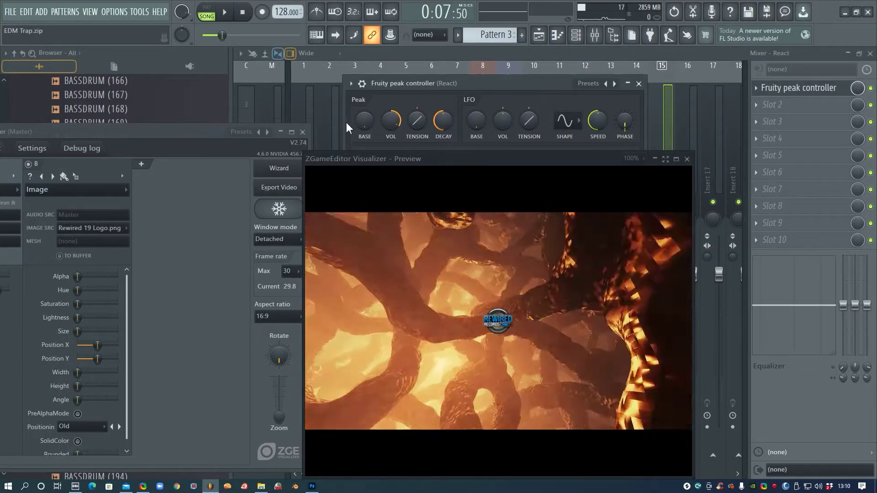
left_click_drag(364, 121, 364, 98)
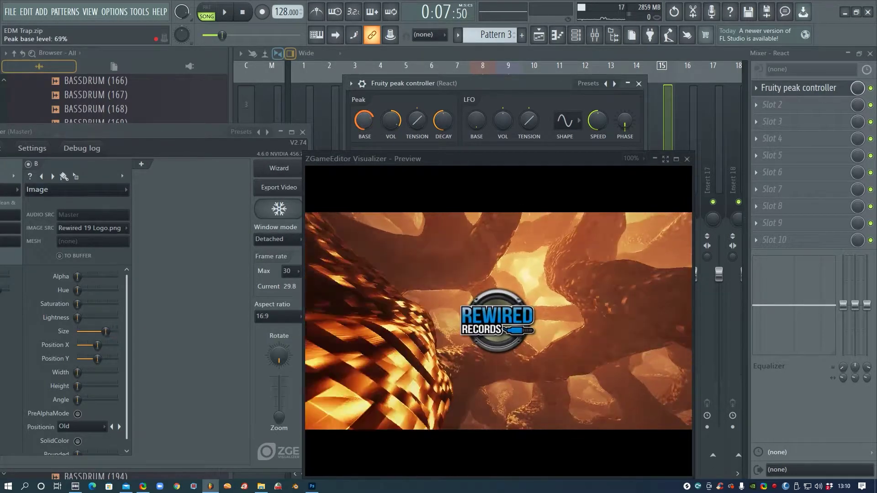
left_click_drag(364, 98, 364, 100)
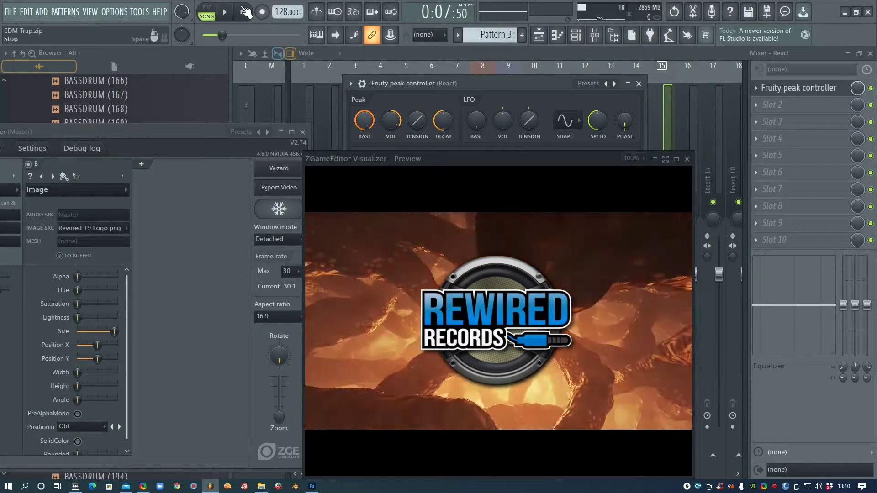
- Test playback while lowering the peak amount to 65%, then 19%
left_click(226, 13)
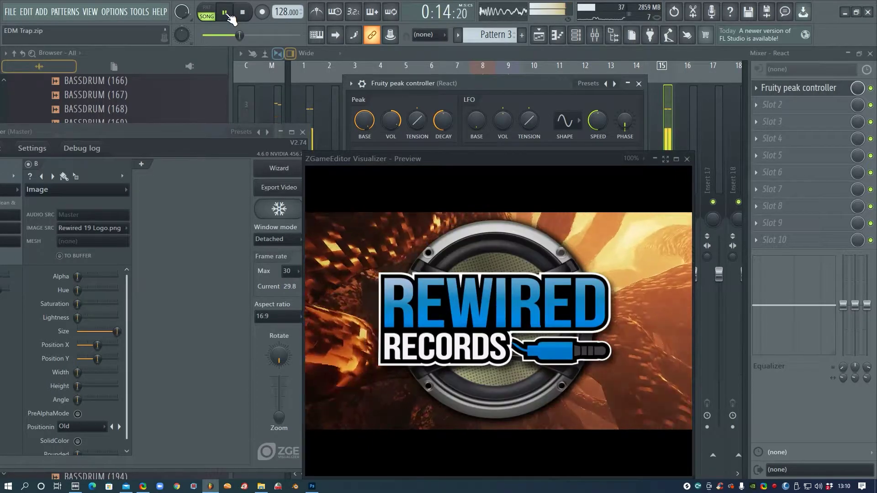
left_click(227, 15)
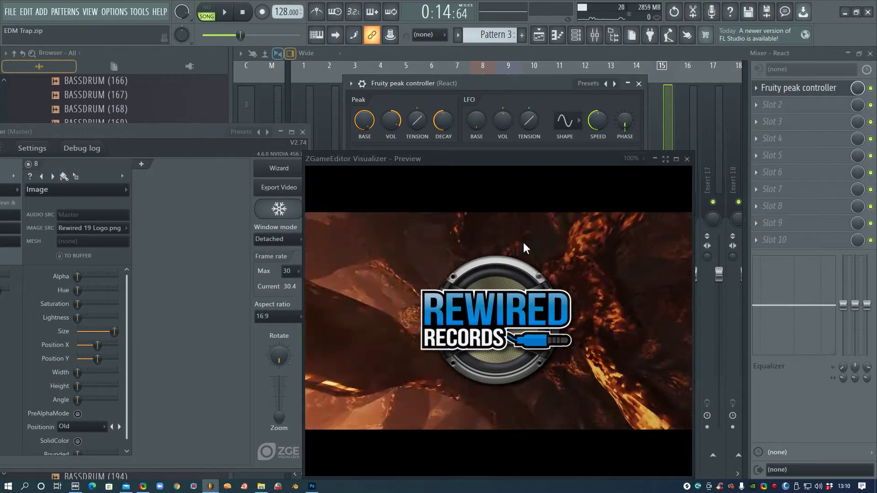
left_click_drag(391, 120, 391, 137)
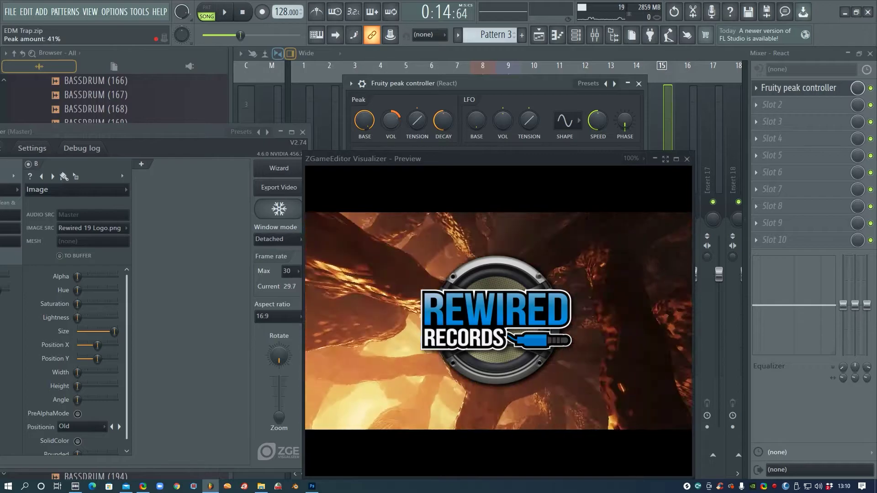
left_click(224, 12)
mouse_move(396, 127)
left_mouse_down()
mouse_move(395, 142)
mouse_move(393, 119)
left_mouse_up()
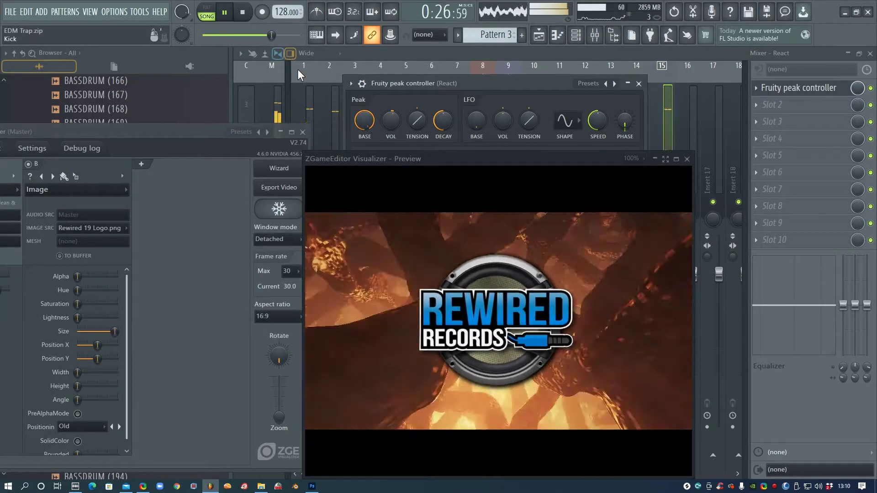
left_click(133, 12)
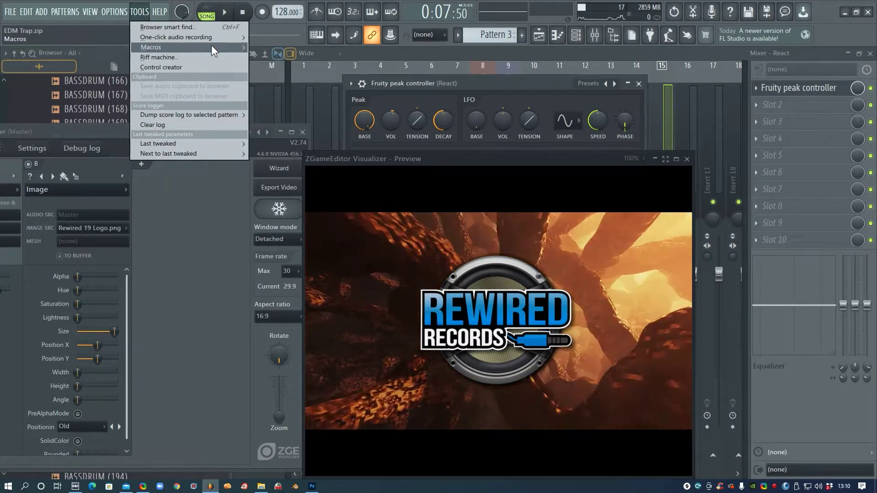
- Run Tools > Macros > Switch smart disable for all plugins, then play the song
mouse_move(210, 46)
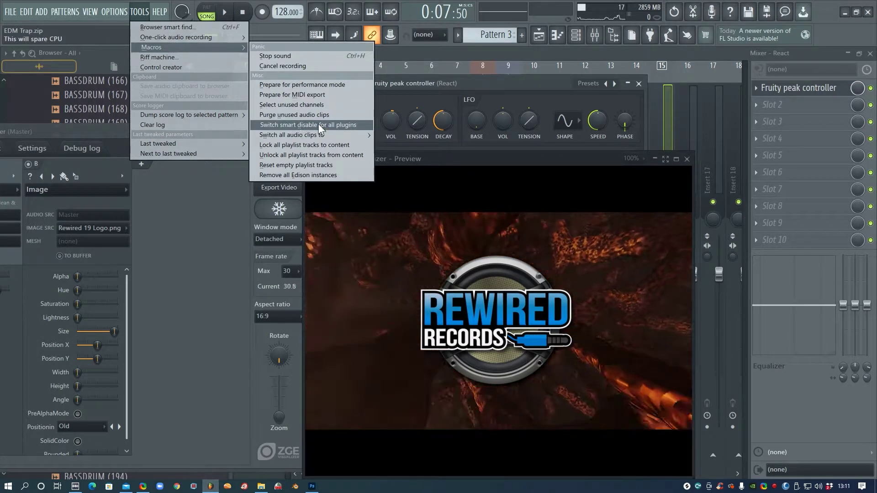
left_click(321, 123)
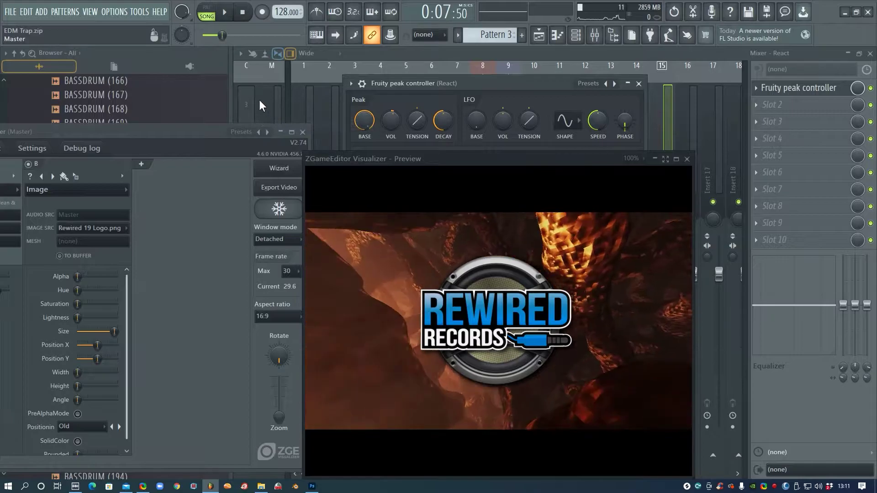
left_click(225, 13)
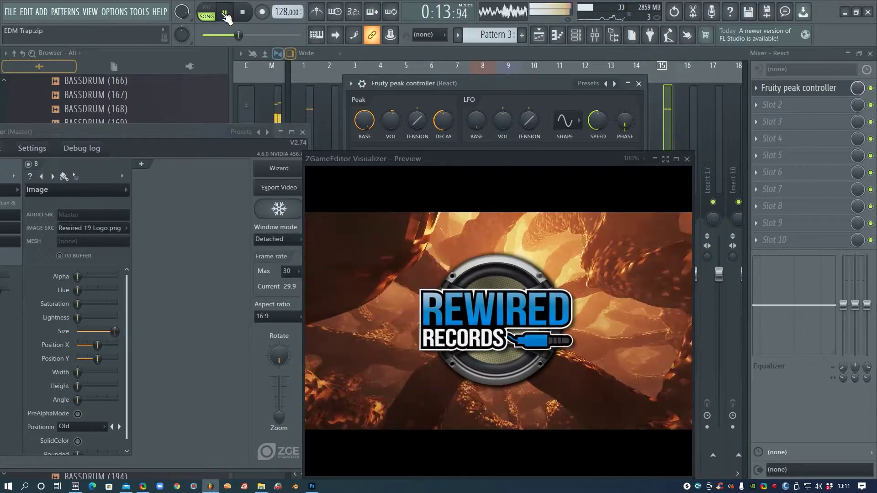
- Pause playback, then detach the peak controller window and move it aside
left_click(225, 13)
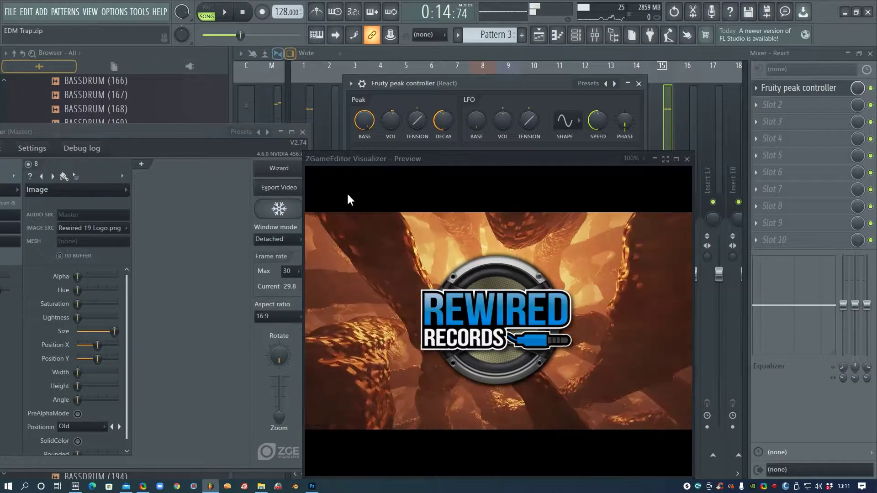
left_click_drag(353, 83, 375, 79)
left_click(374, 79)
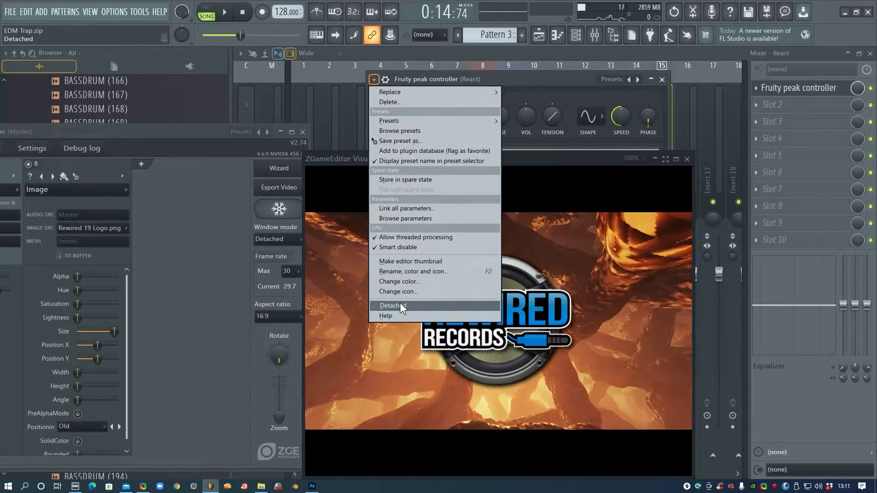
left_click(399, 305)
left_click_drag(538, 80, 498, 69)
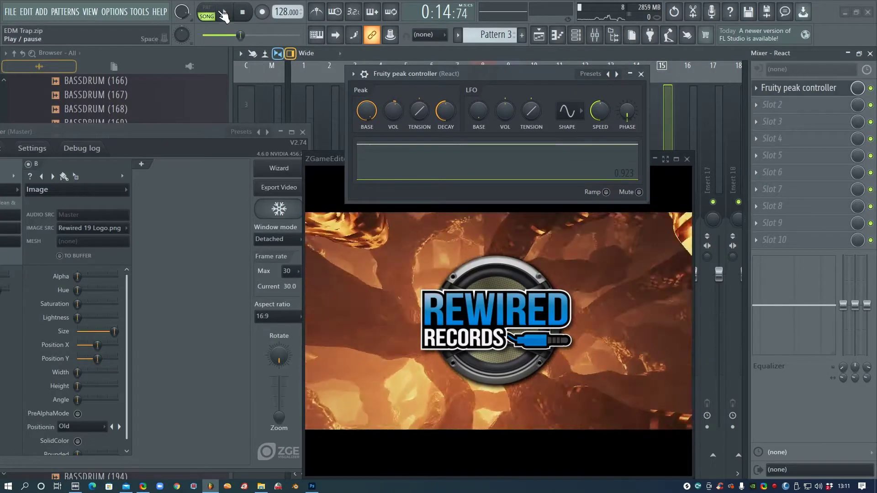
- While the song plays, try peak decay values of 32% and then 100%
left_click(223, 15)
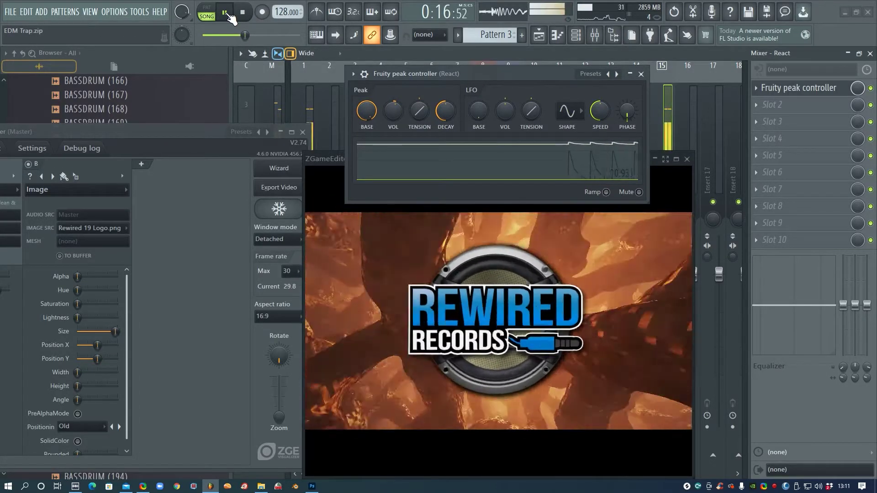
left_click(228, 17)
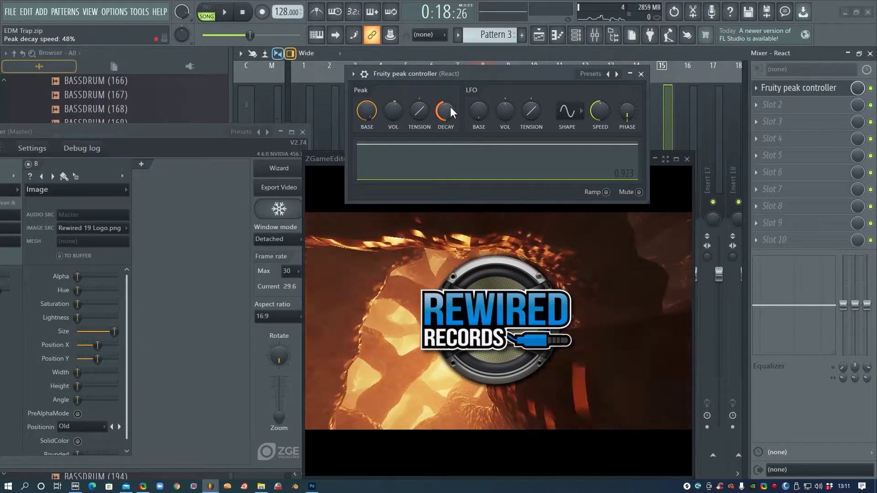
left_click_drag(450, 106, 450, 133)
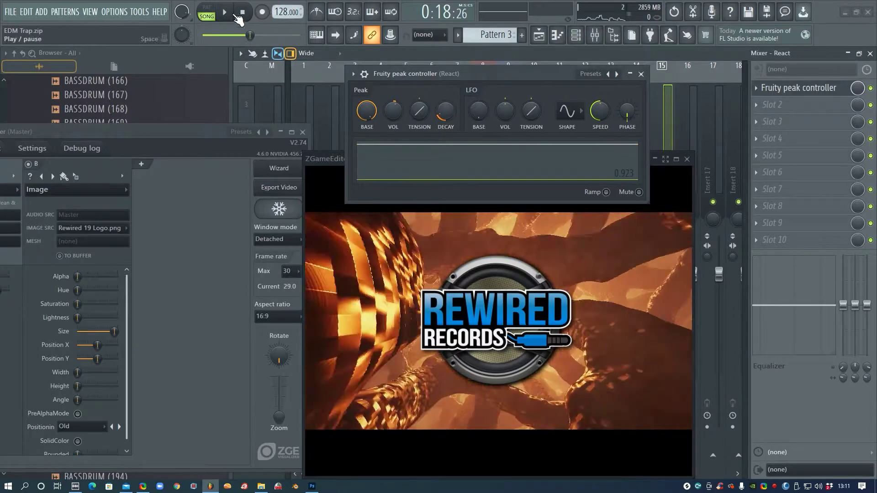
left_click(236, 15)
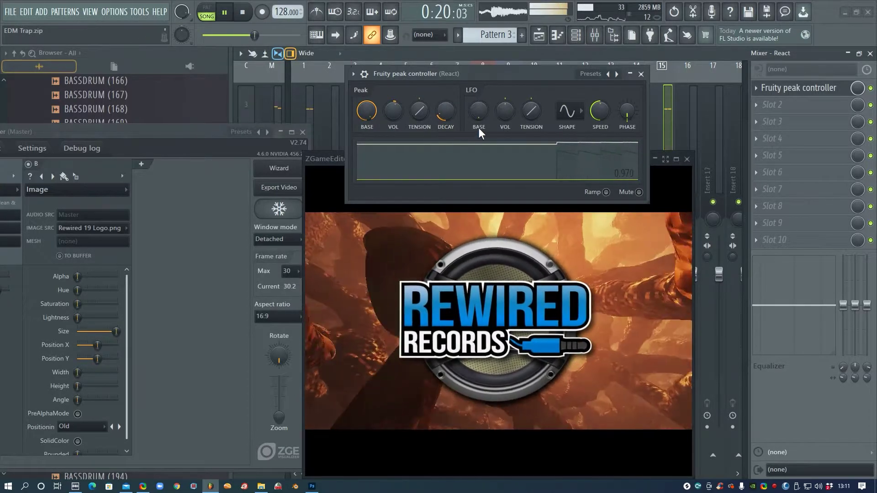
left_click_drag(446, 126, 446, 113)
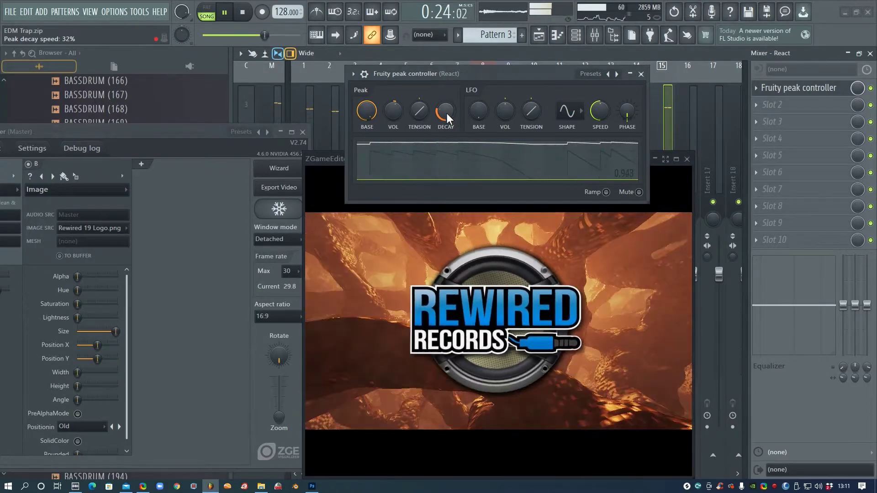
left_click_drag(446, 113, 445, 92)
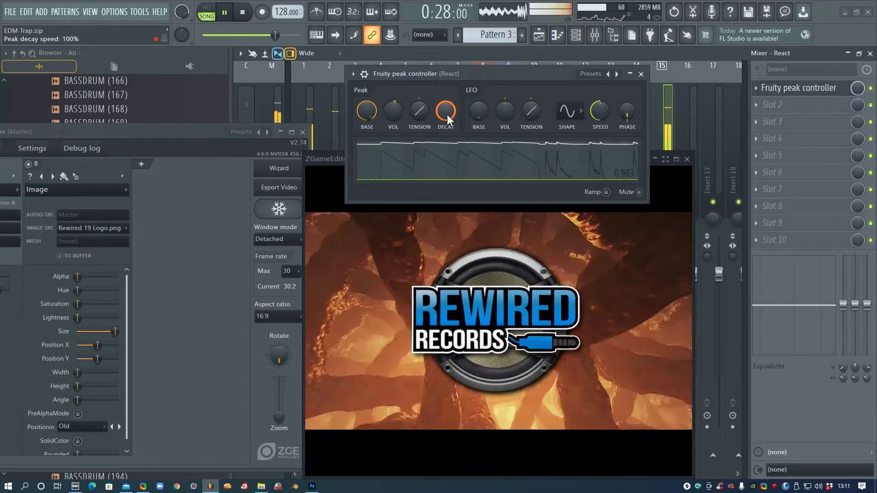
key("space")
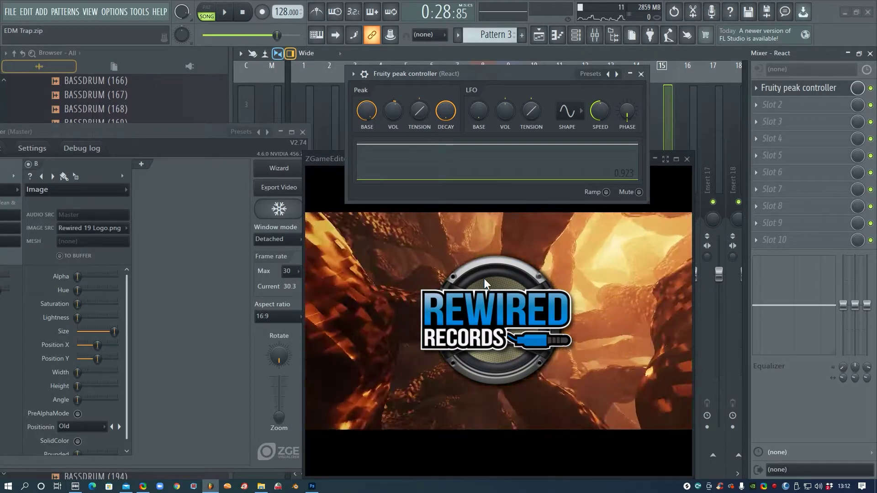
- Settle the peak decay at 44% after trying 36% and 58%, then raise the preview
left_click_drag(446, 111, 438, 130)
left_click(229, 13)
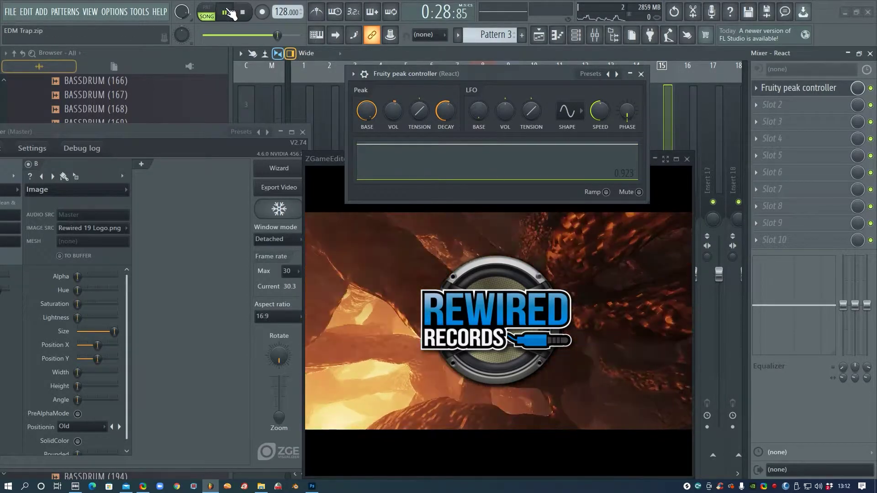
left_click_drag(450, 114, 448, 110)
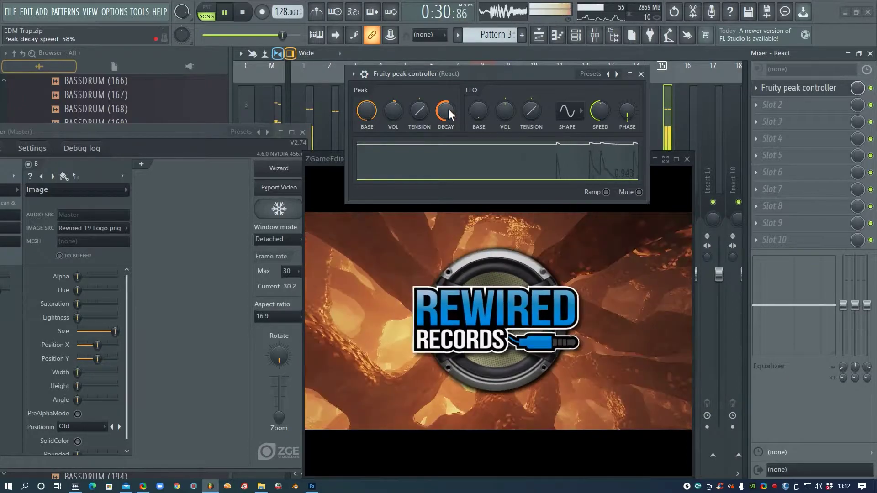
left_click_drag(448, 109, 447, 113)
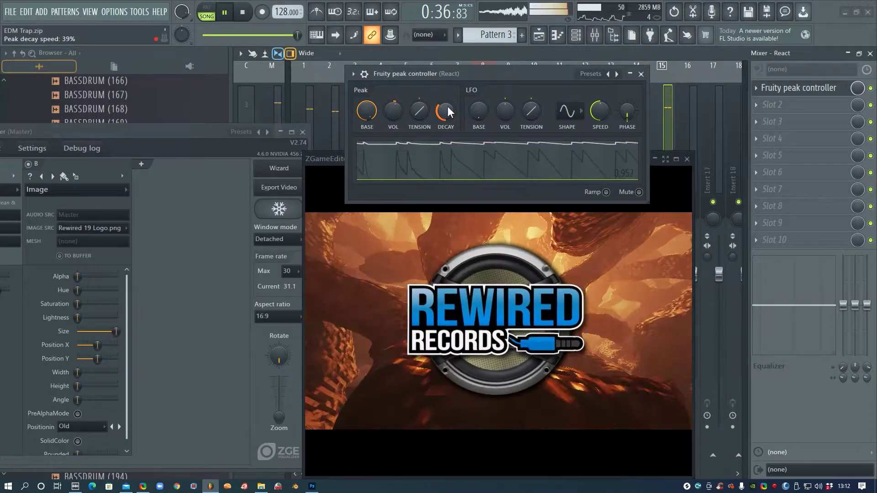
left_click(244, 14)
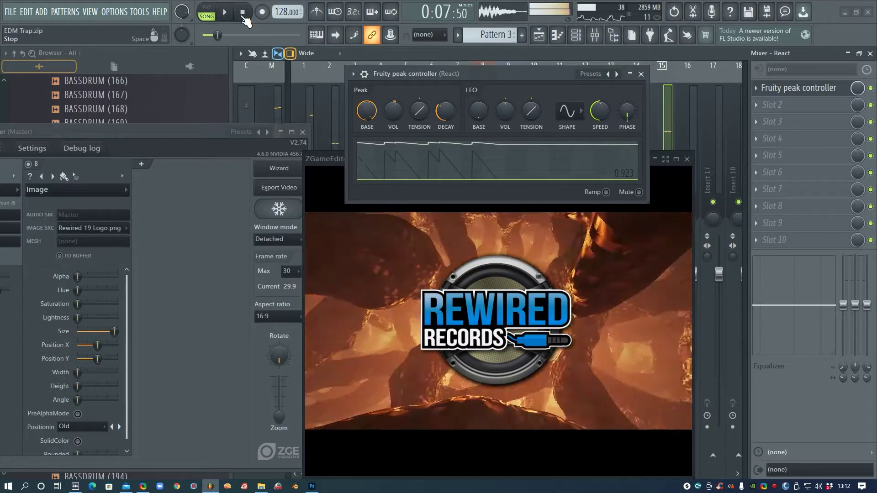
left_click_drag(322, 158, 325, 115)
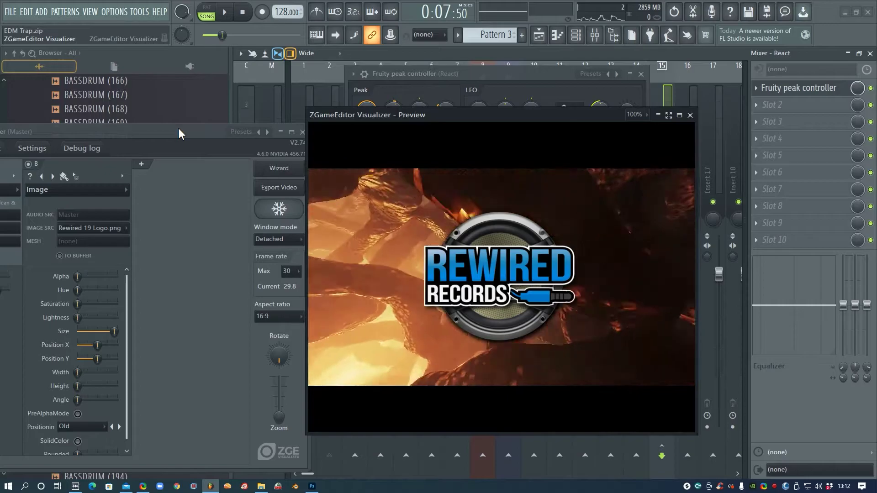
- Add layer C with the Postprocess > Youlean Motion Blur effect and set its Amount to 0
left_click_drag(186, 130, 292, 98)
left_click(242, 132)
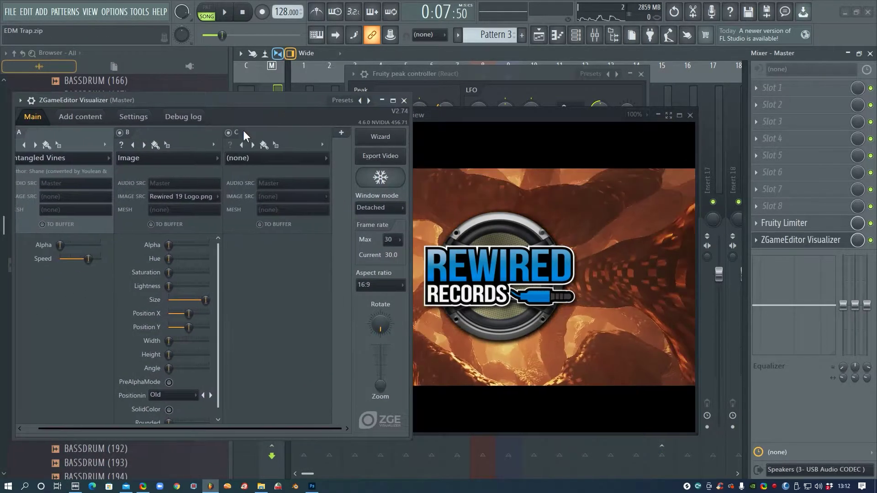
left_click(260, 160)
mouse_move(274, 331)
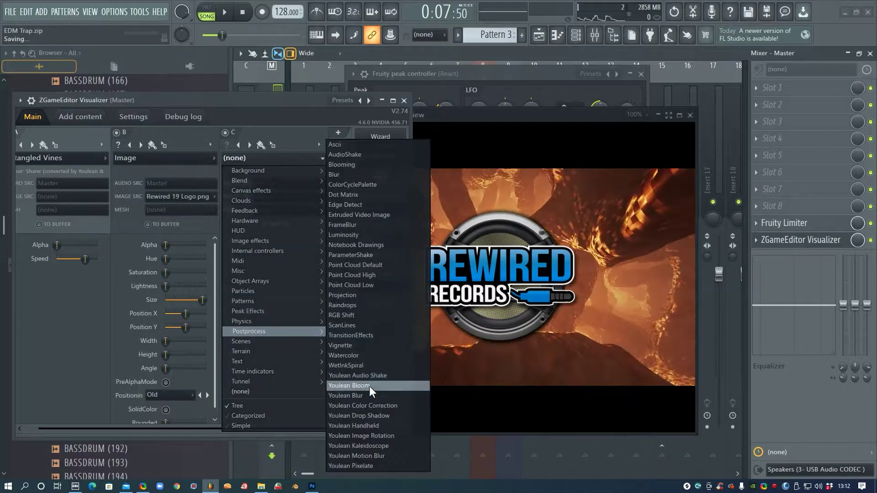
left_click(374, 454)
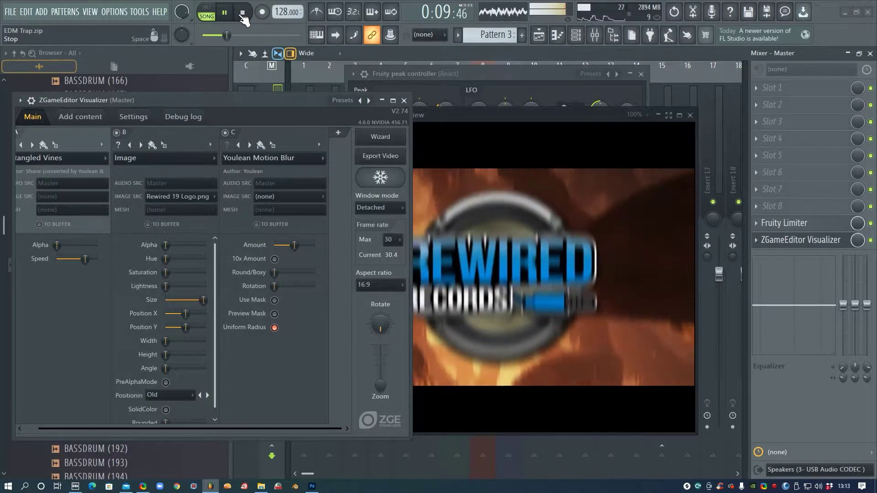
left_click_drag(299, 246, 274, 245)
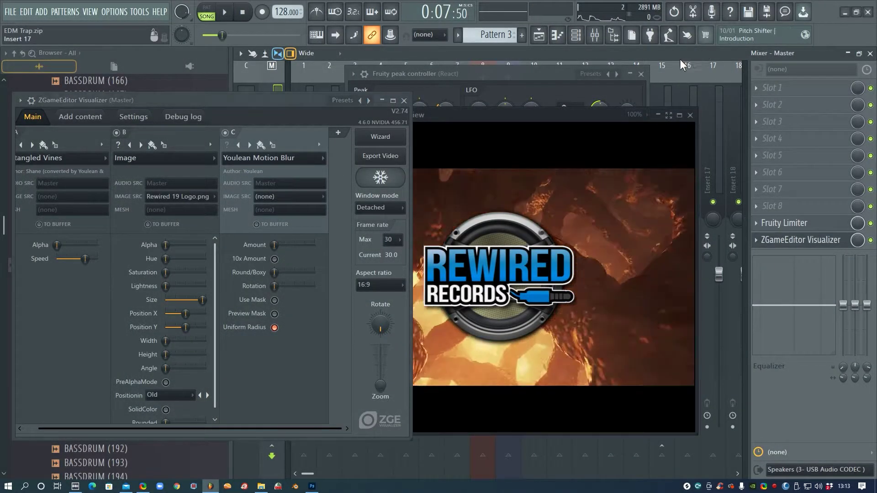
- Copy the React track's Fruity peak controller from slot 1 into slot 2
left_click(691, 97)
left_click(668, 92)
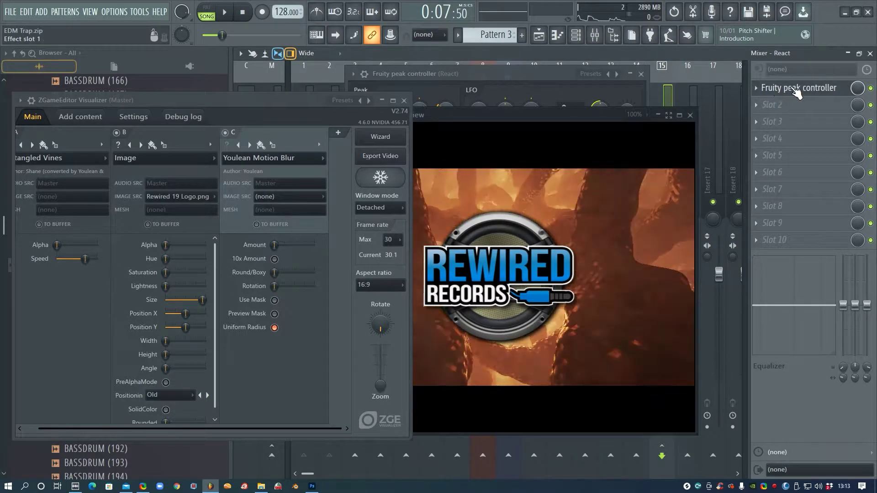
left_click(758, 89)
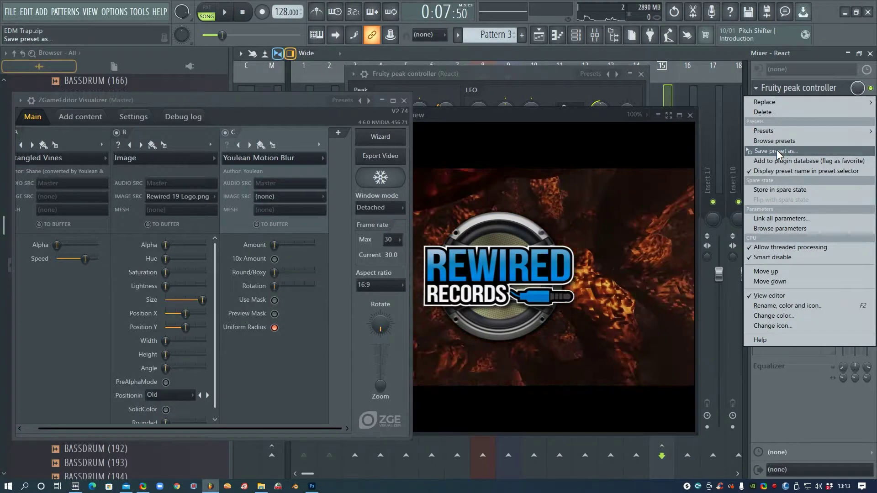
left_click_drag(776, 149, 778, 105)
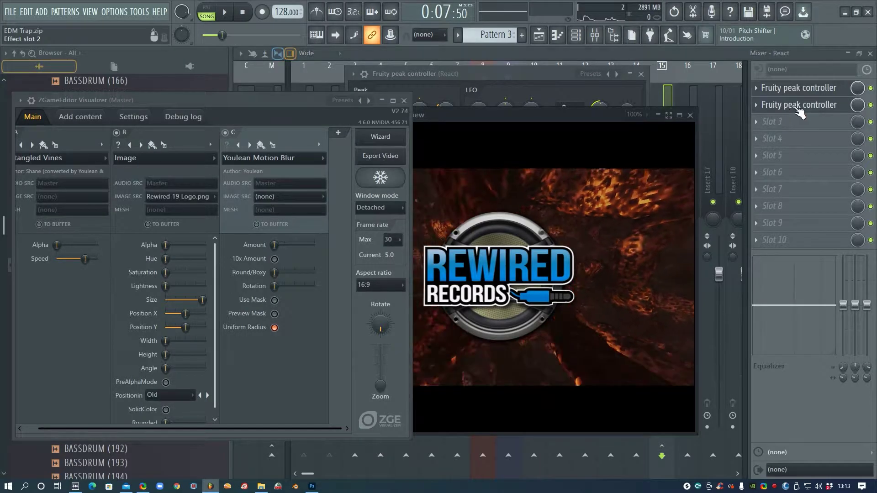
right_click(790, 110)
key("Escape")
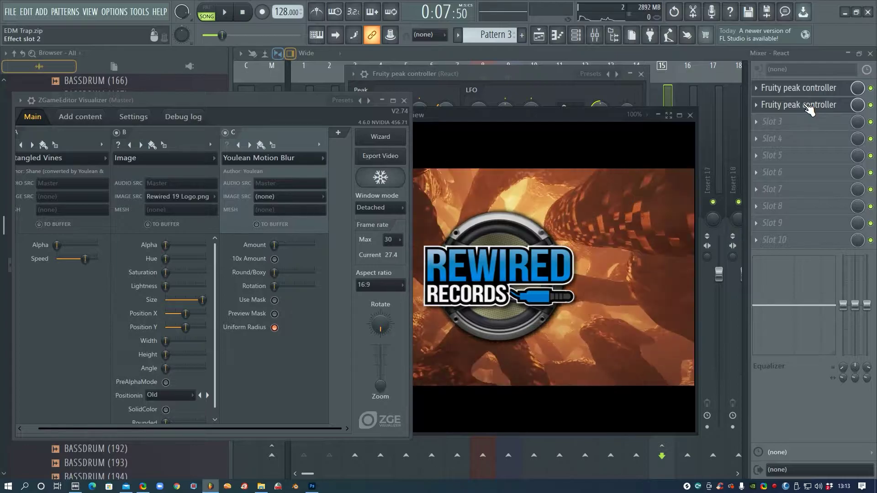
- Link layer C's blur Amount to Fruity peak controller - Peak and preview it briefly
right_click(275, 245)
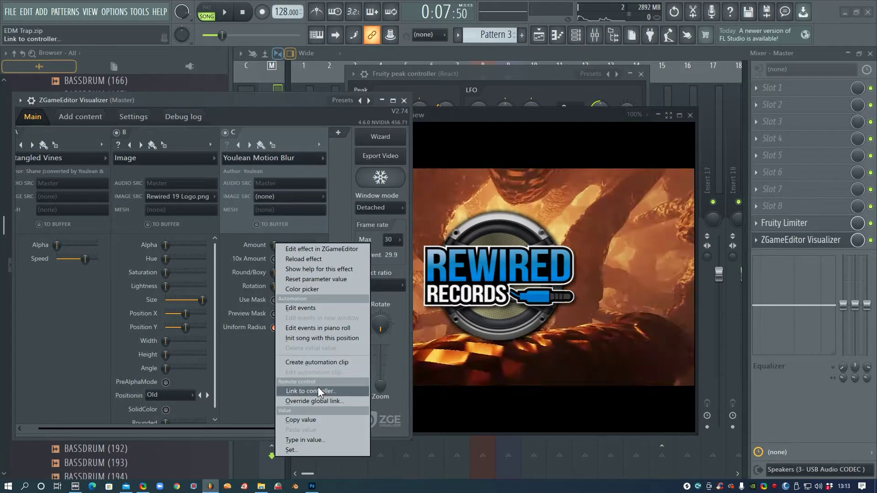
left_click(318, 390)
left_click(429, 223)
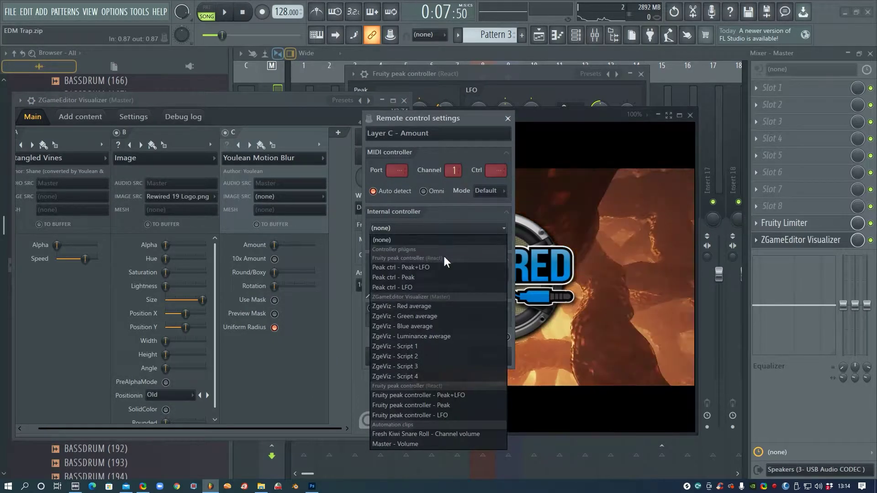
left_click(446, 405)
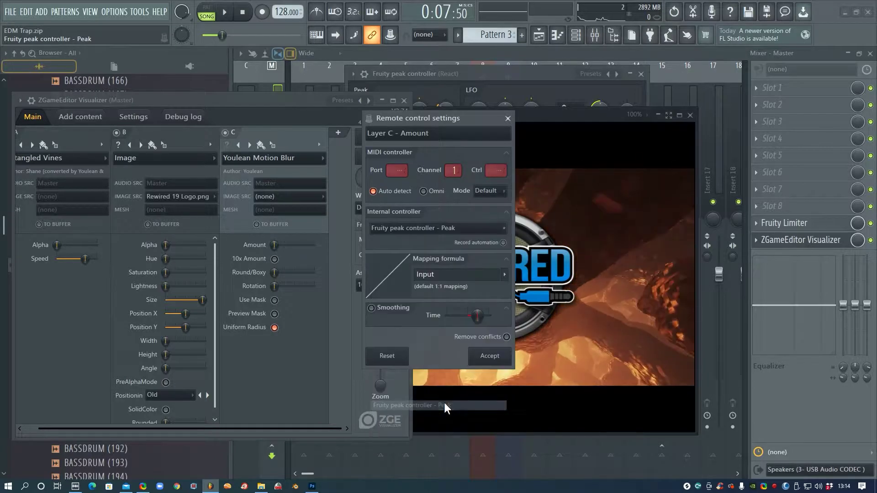
left_click(489, 357)
key("space")
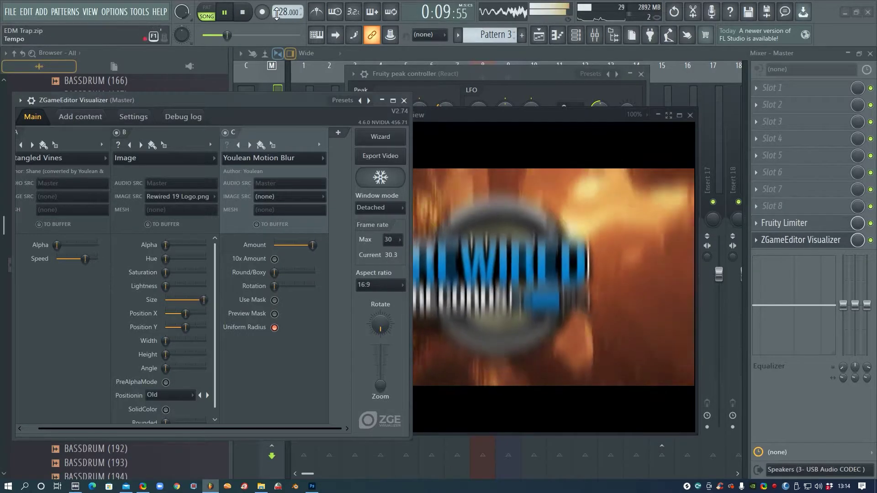
key("space")
left_click(663, 90)
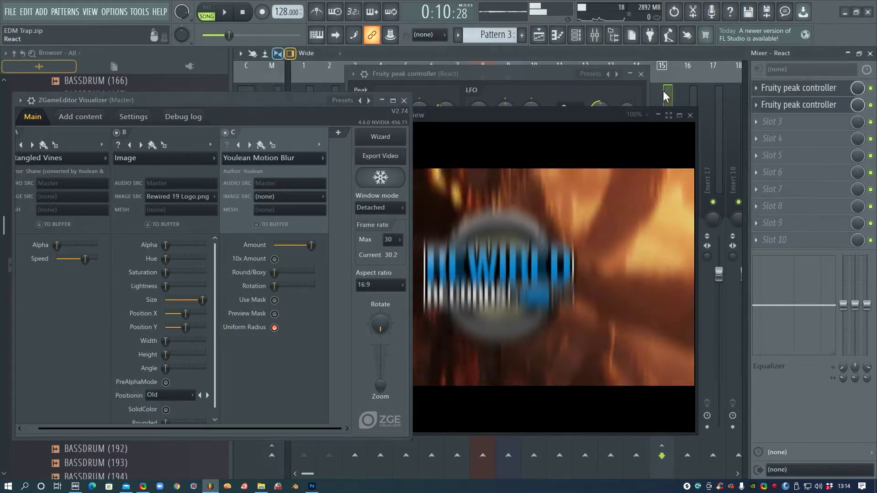
- Detach the peak controller window, place it beside the preview, and lower BASE to 10%
left_click(393, 84)
left_click(436, 311)
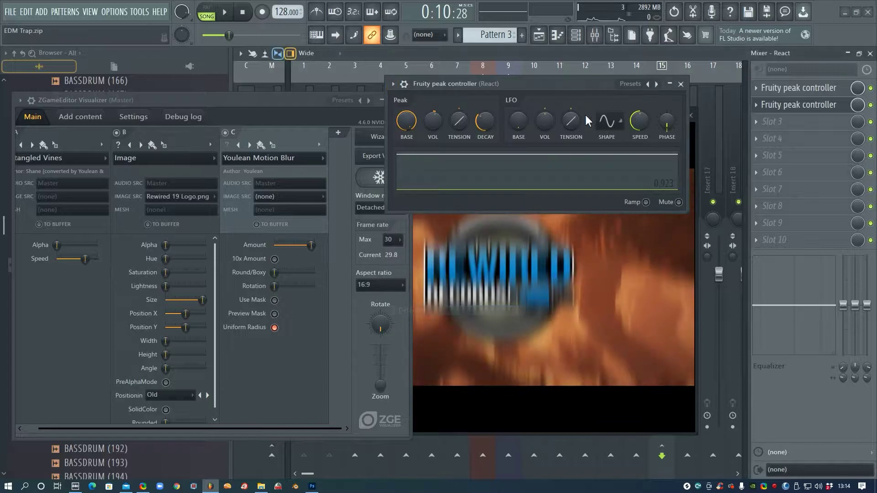
left_click_drag(554, 88, 616, 73)
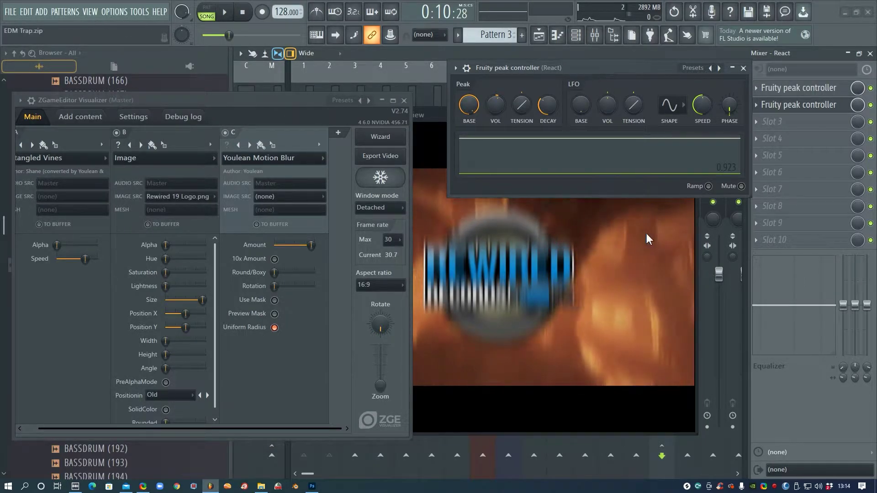
left_click_drag(588, 68, 626, 78)
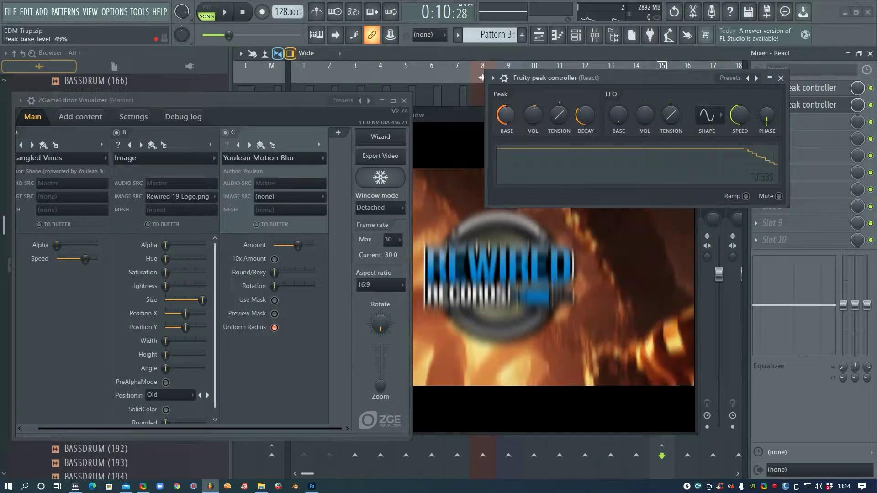
left_click_drag(506, 115, 506, 138)
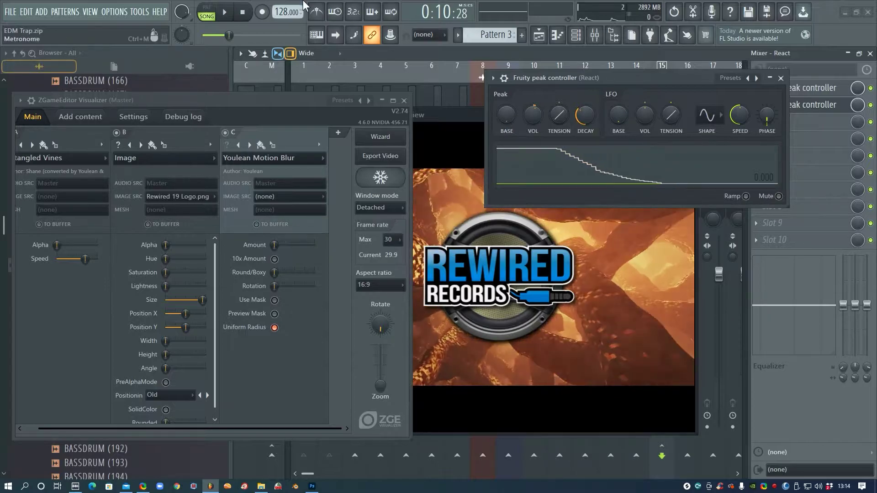
- While the song plays, reduce the peak decay to 73%
left_click(228, 12)
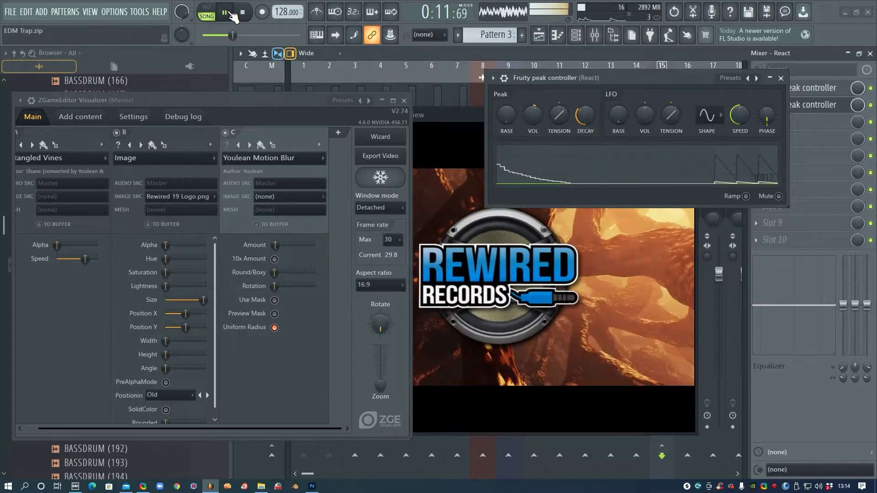
left_click(228, 13)
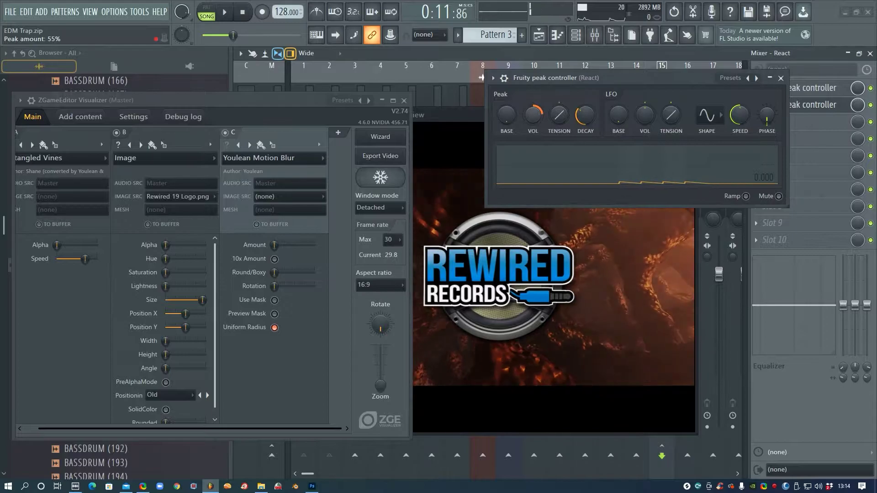
left_click(225, 12)
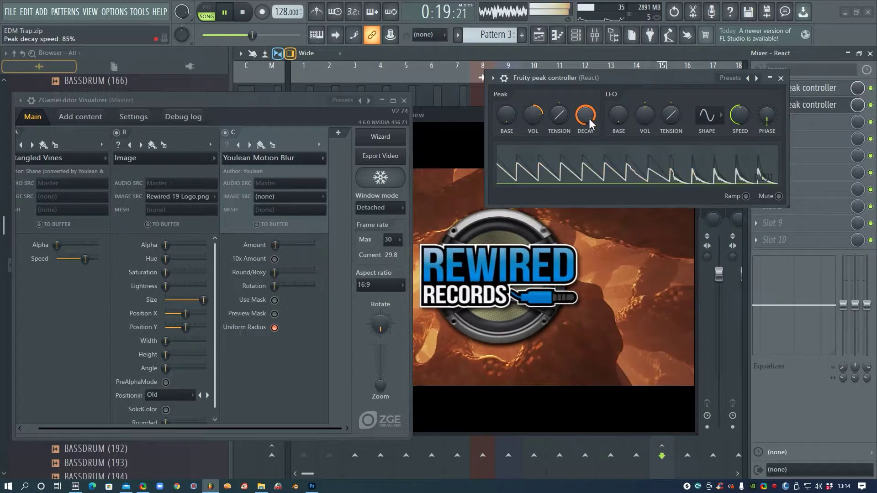
left_click_drag(588, 118, 591, 117)
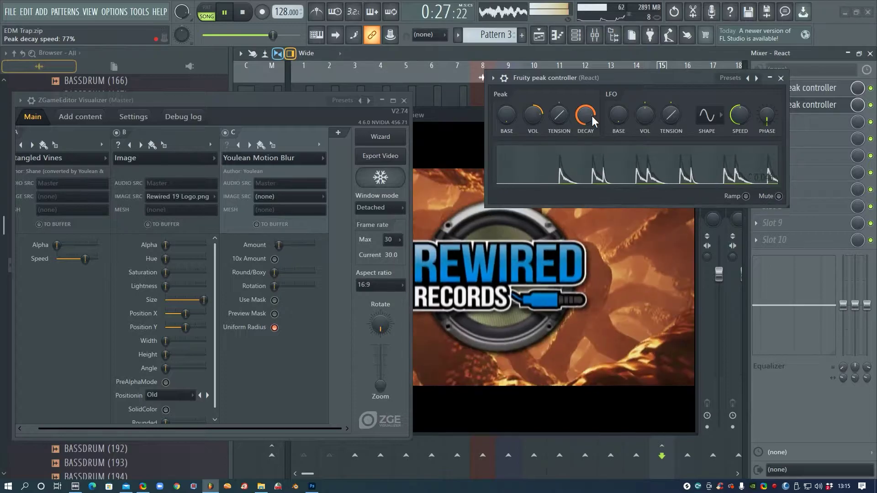
left_click_drag(587, 119, 587, 122)
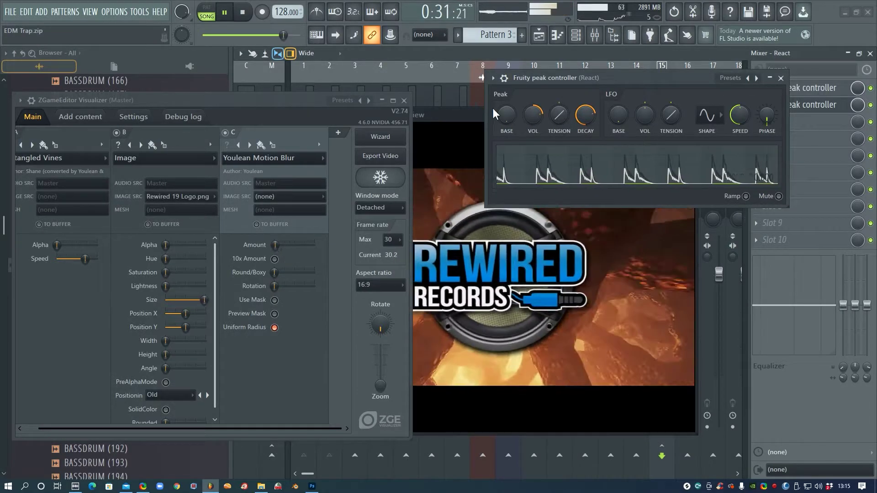
- Link layer B's logo Alpha to Fruity peak controller - Peak and play to watch it pulse
key("space")
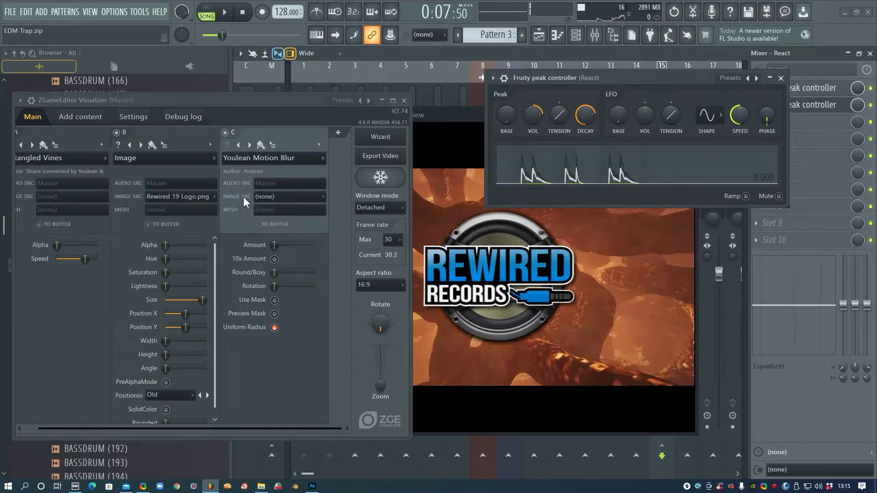
left_click(172, 250)
right_click(169, 245)
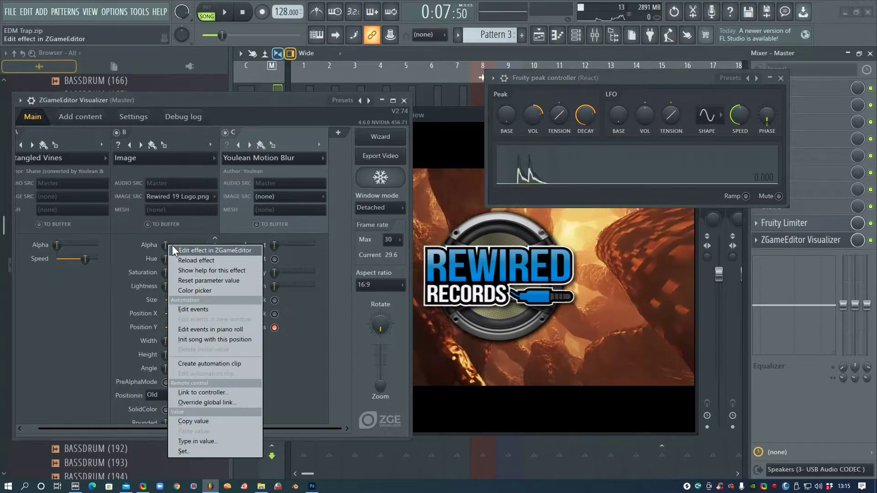
left_click(120, 264)
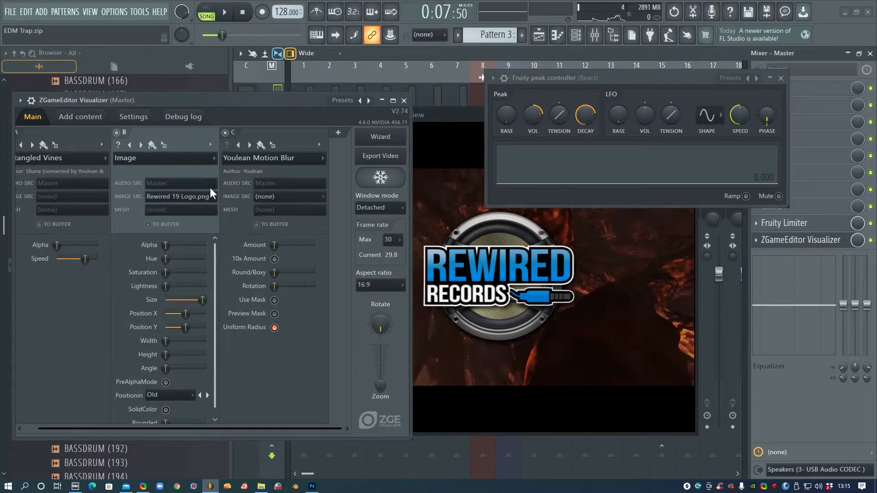
right_click(165, 245)
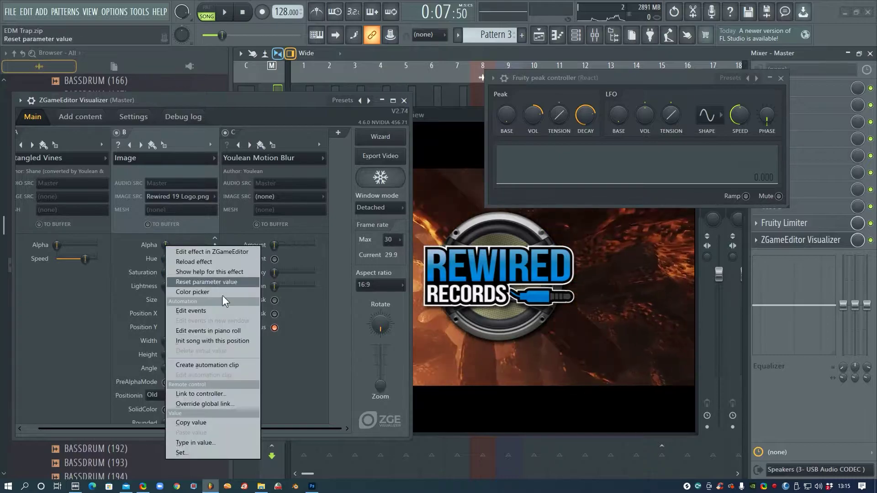
left_click(208, 395)
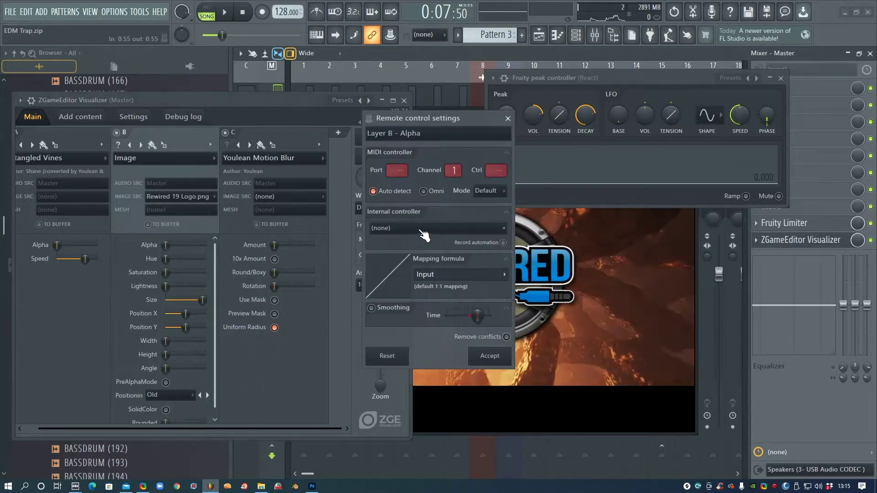
left_click(418, 228)
left_click(440, 405)
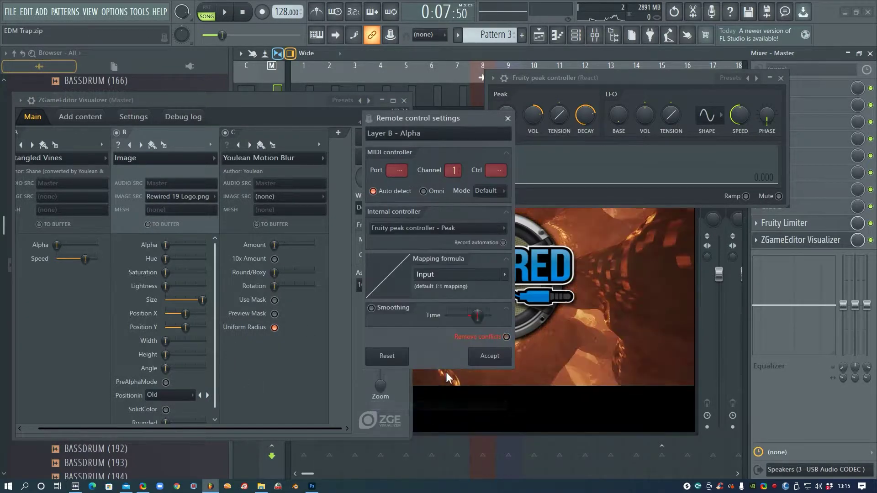
left_click(492, 356)
left_click(224, 13)
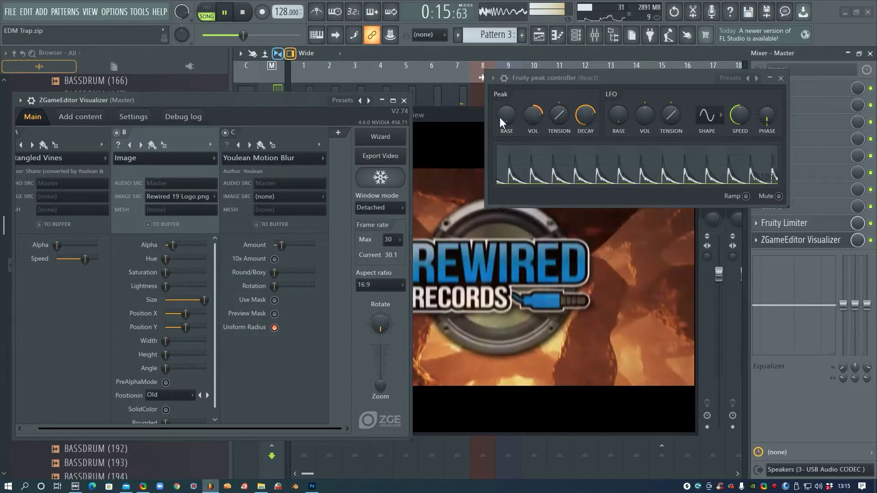
left_click(471, 114)
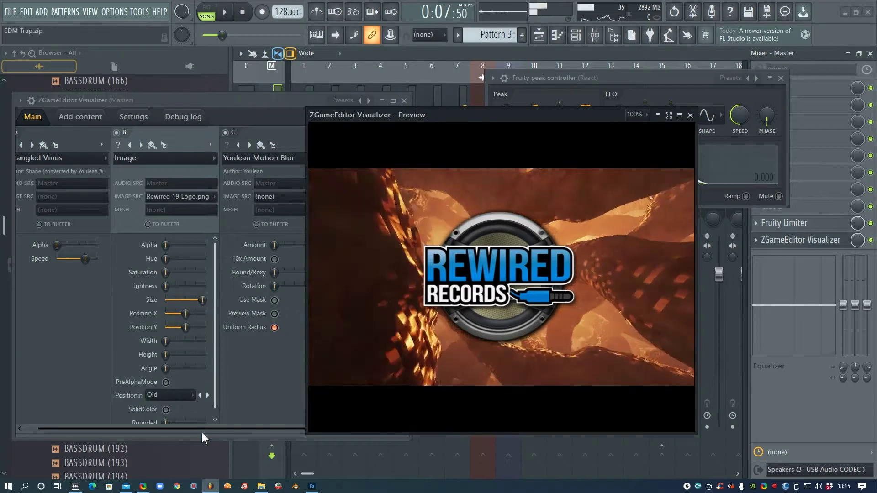
- Link layer A's vines Alpha to Fruity peak controller - Peak and play to preview it
left_click(108, 249)
right_click(70, 245)
left_click(119, 391)
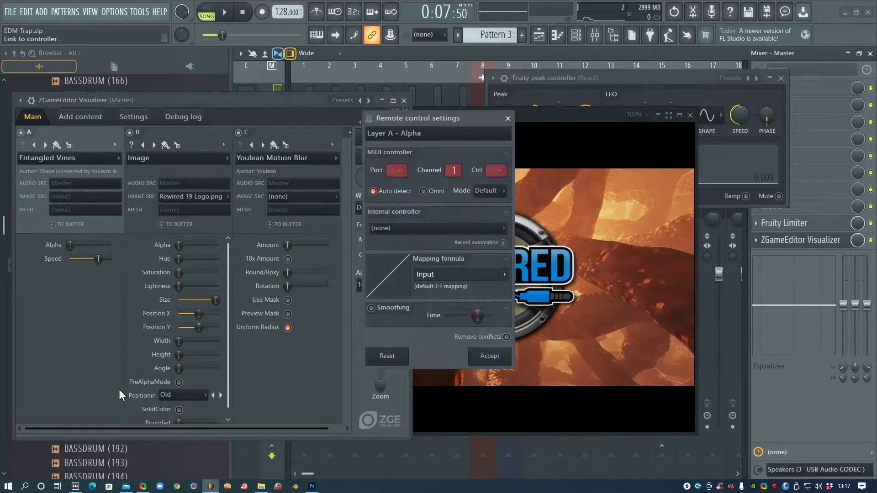
left_click(457, 228)
left_click(442, 406)
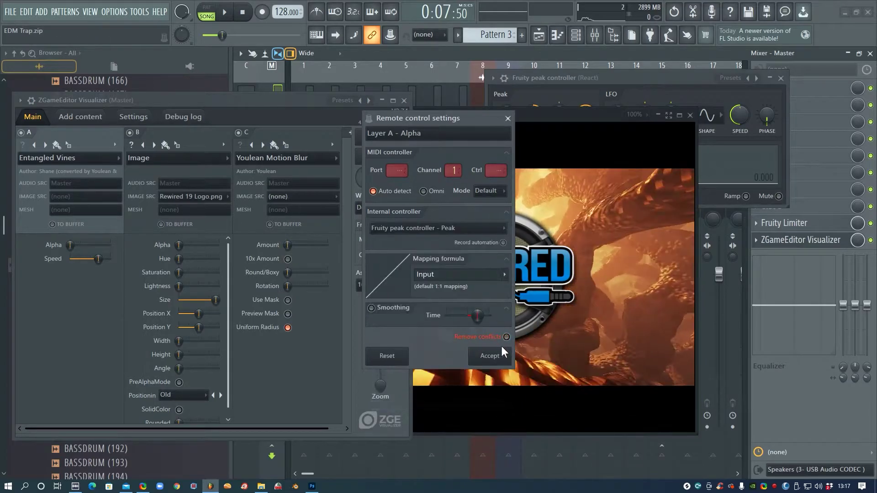
left_click(486, 353)
left_click(488, 115)
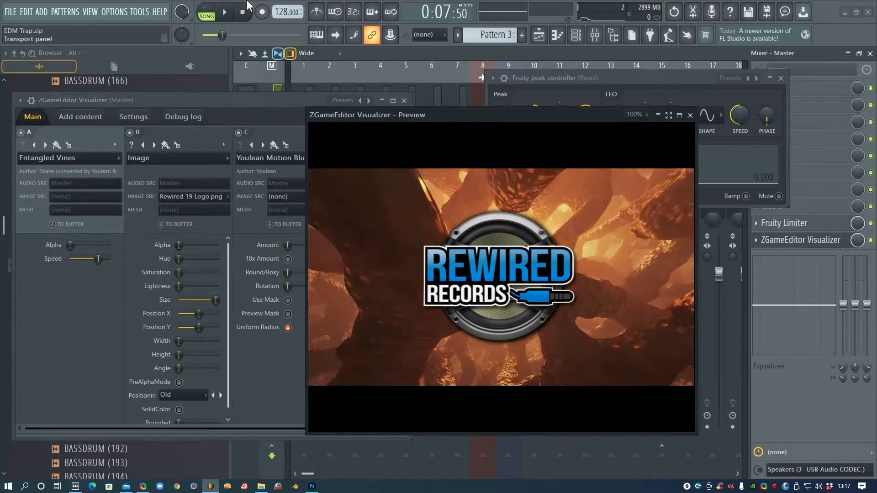
left_click(224, 12)
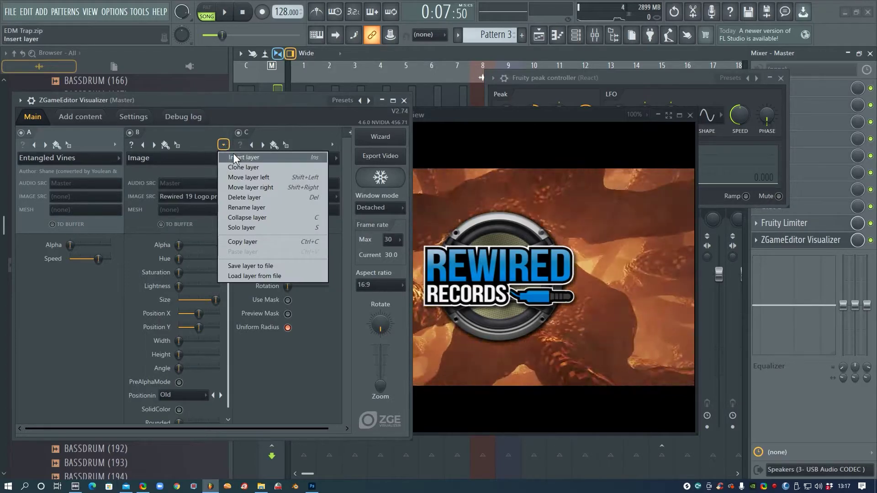
- Insert a new layer before layer B using the Audio Plane peak effect
left_click(234, 156)
left_click(179, 158)
mouse_move(175, 303)
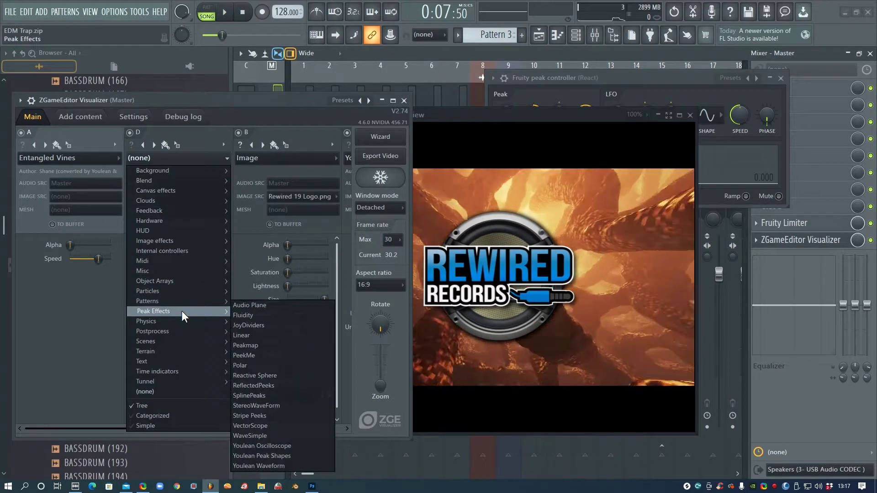
left_click(250, 306)
- Cycle the new layer's effect to ReflectedPeeks, then stop playback and reposition the preview
left_click(541, 110)
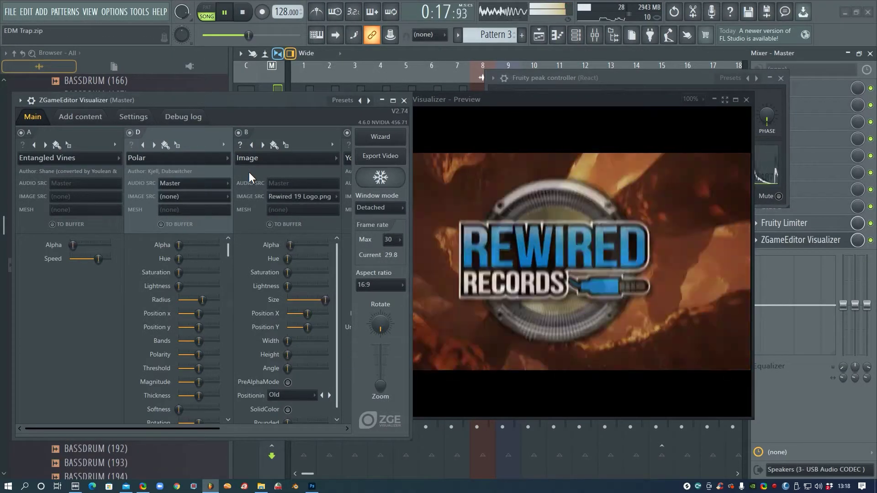
scroll(188, 160, "down", 1)
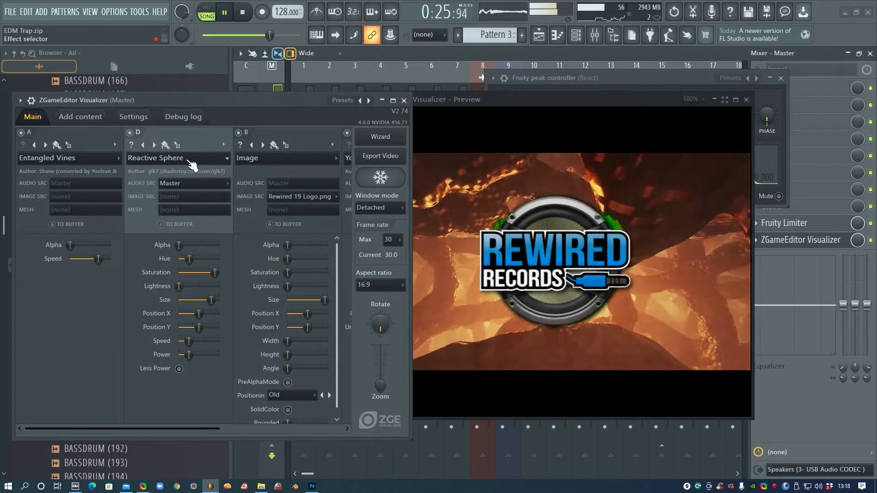
scroll(192, 164, "down", 1)
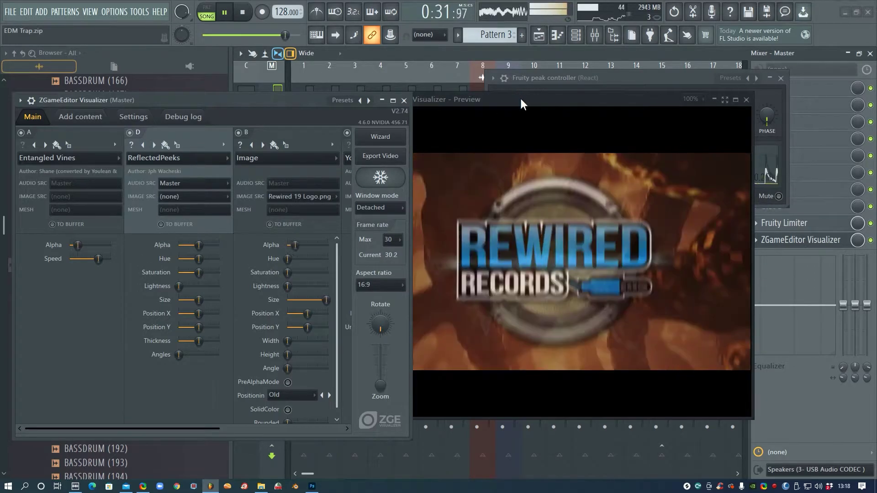
key("space")
left_click_drag(550, 100, 524, 110)
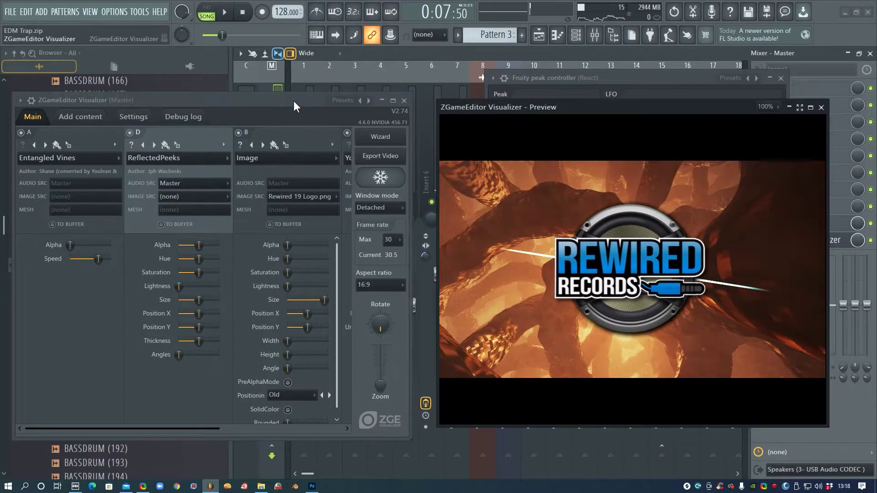
left_click(293, 100)
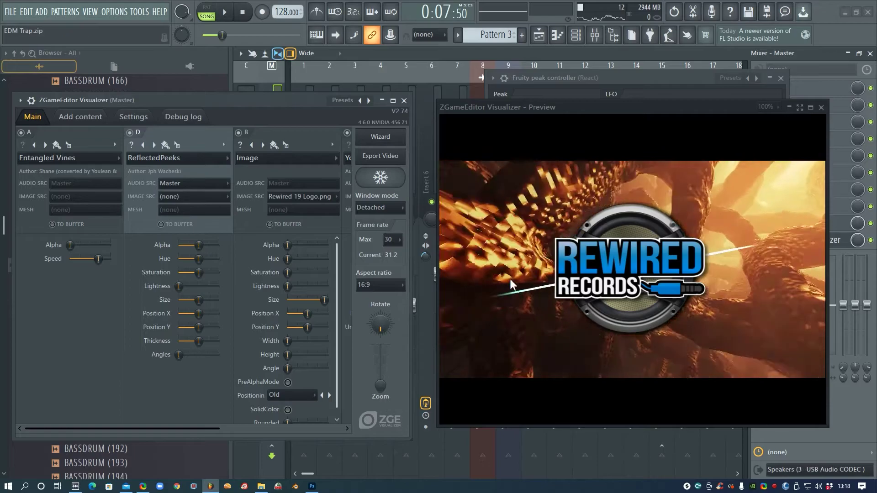
left_click(380, 284)
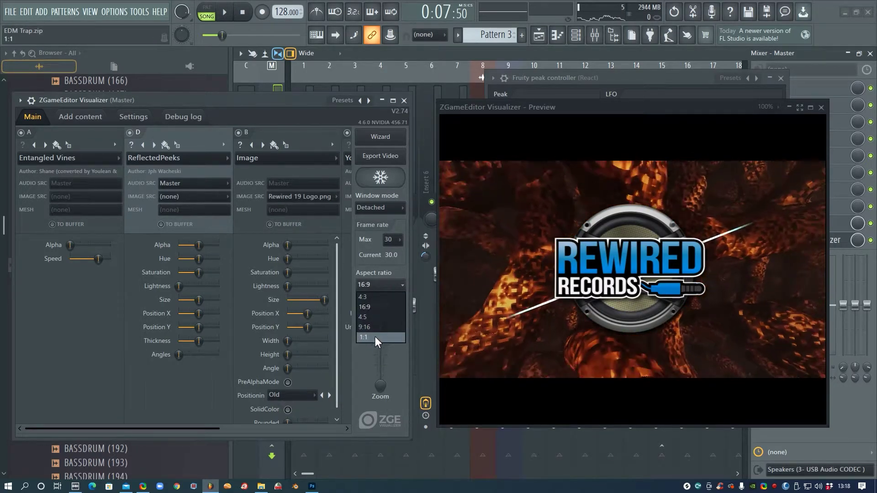
left_click(374, 336)
left_click(368, 286)
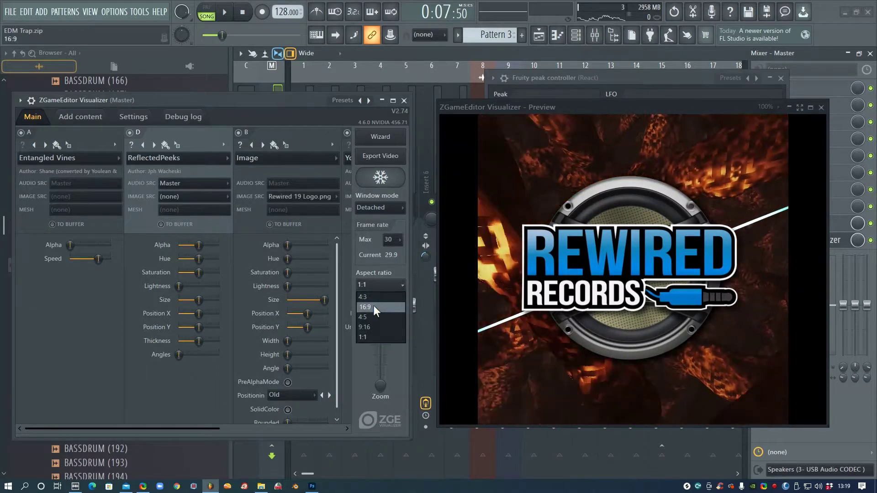
left_click(373, 306)
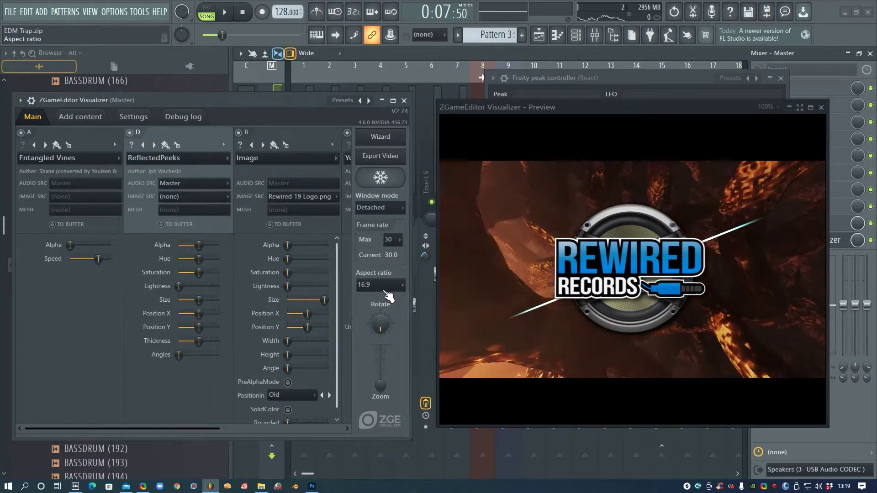
left_click(380, 286)
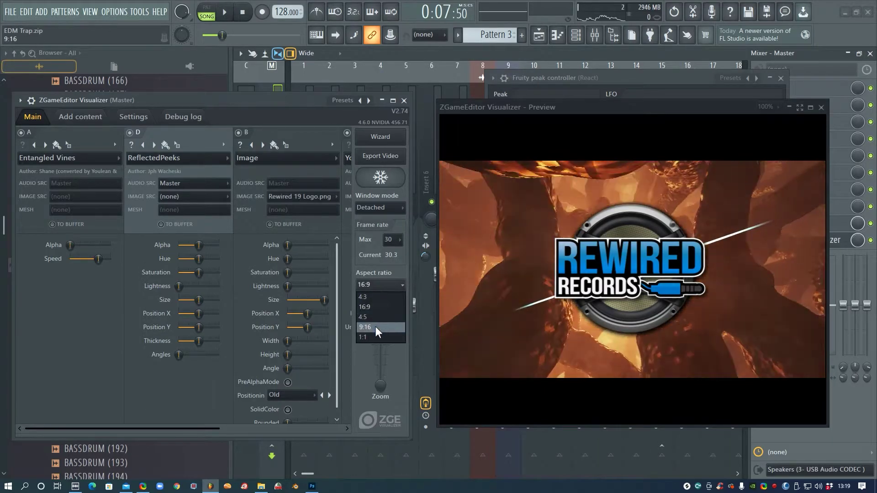
left_click(374, 327)
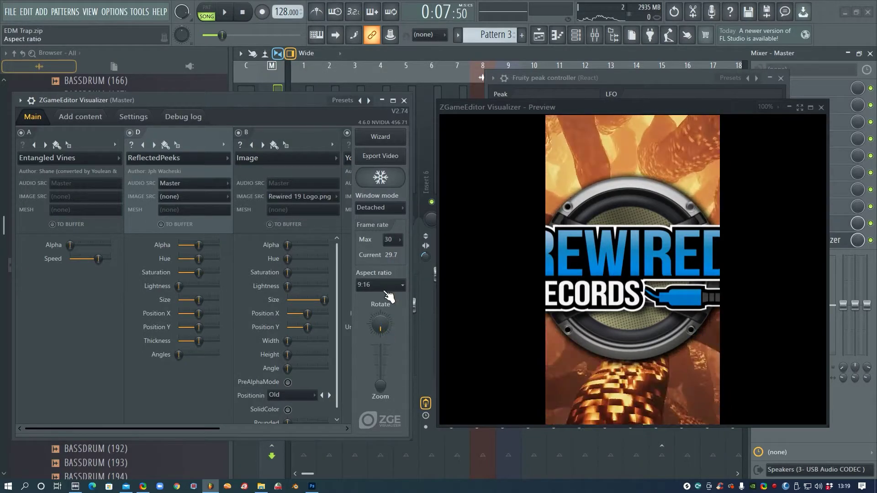
left_click(382, 306)
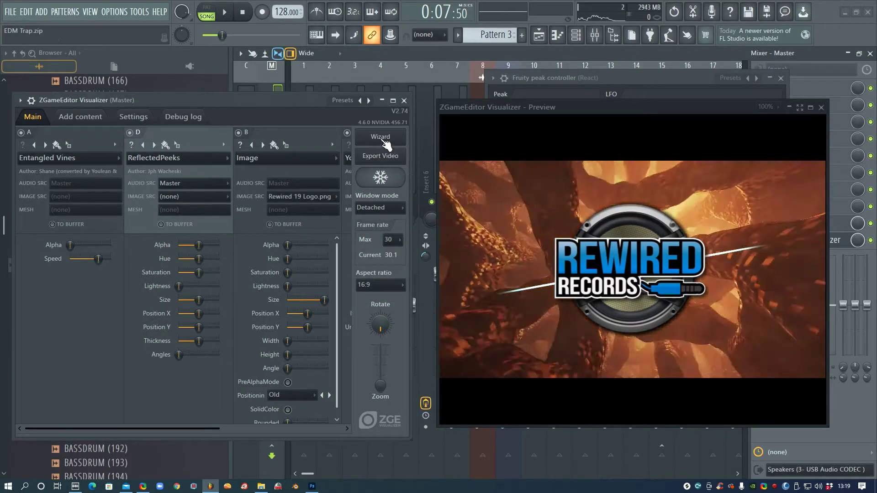
- Choose the Facebook HD export preset and save the output as EDM Trap.mp4 on the Desktop
left_click(380, 156)
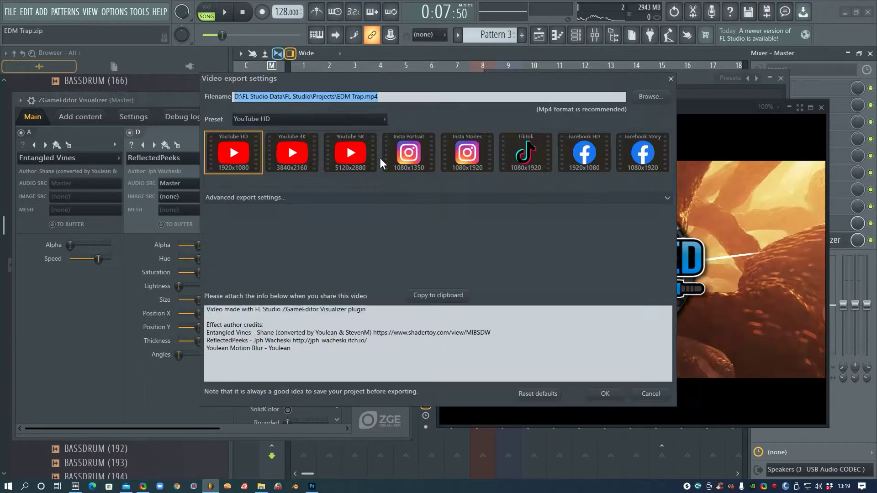
left_click_drag(471, 83, 337, 97)
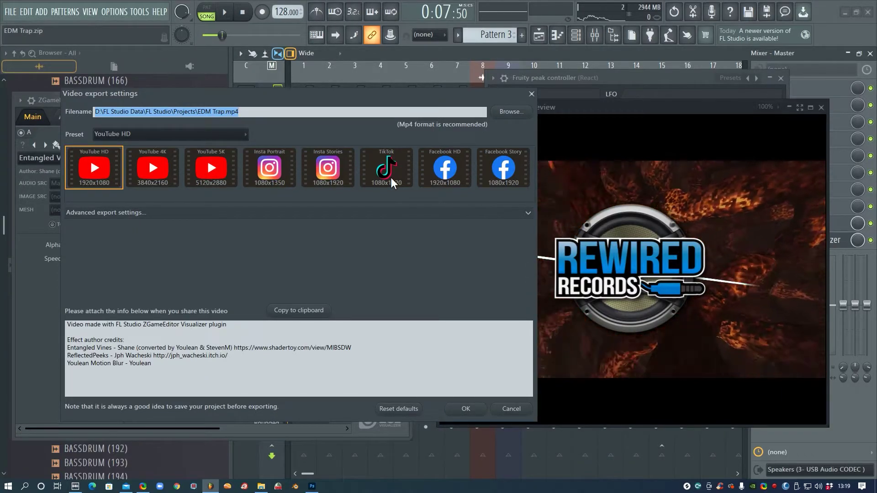
left_click(444, 170)
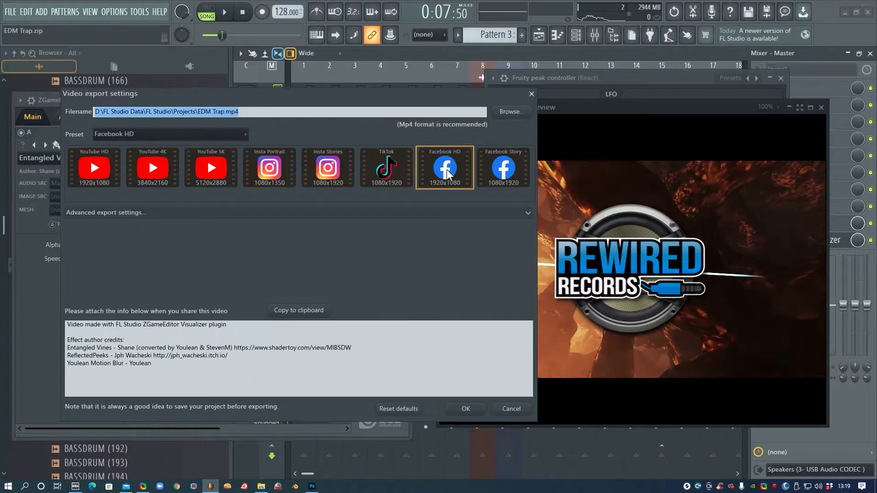
left_click(288, 214)
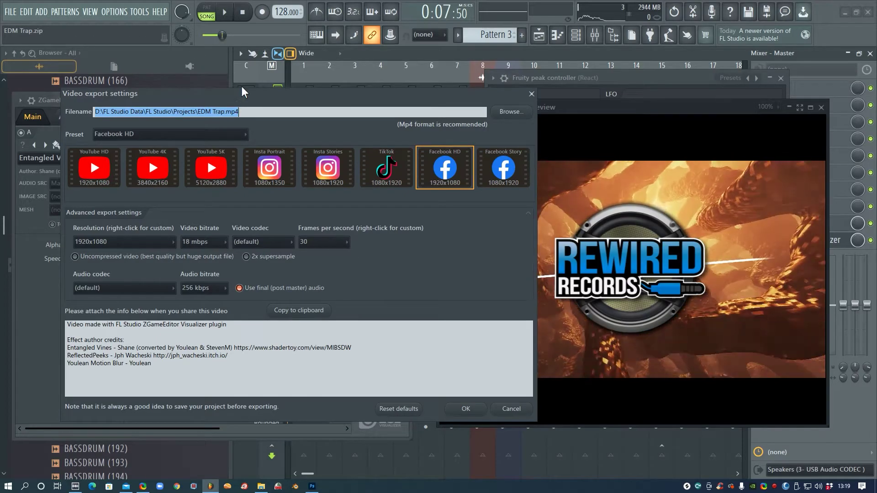
left_click(511, 112)
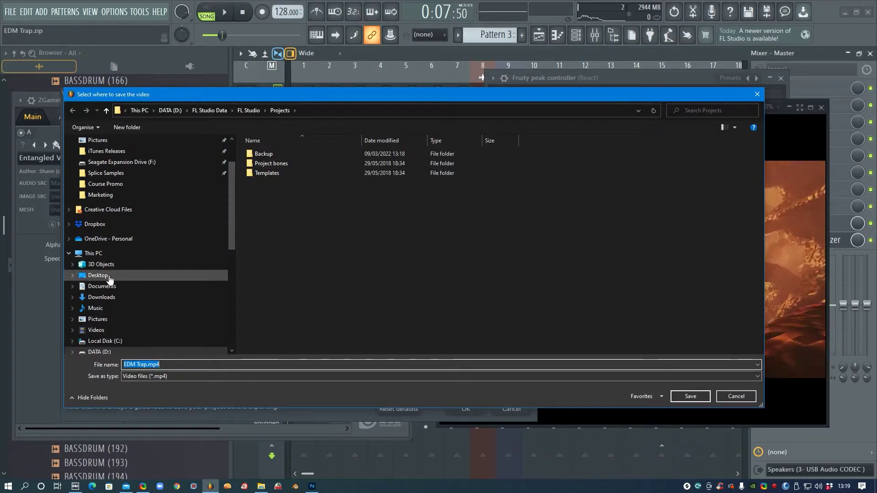
left_click(98, 276)
left_click(690, 396)
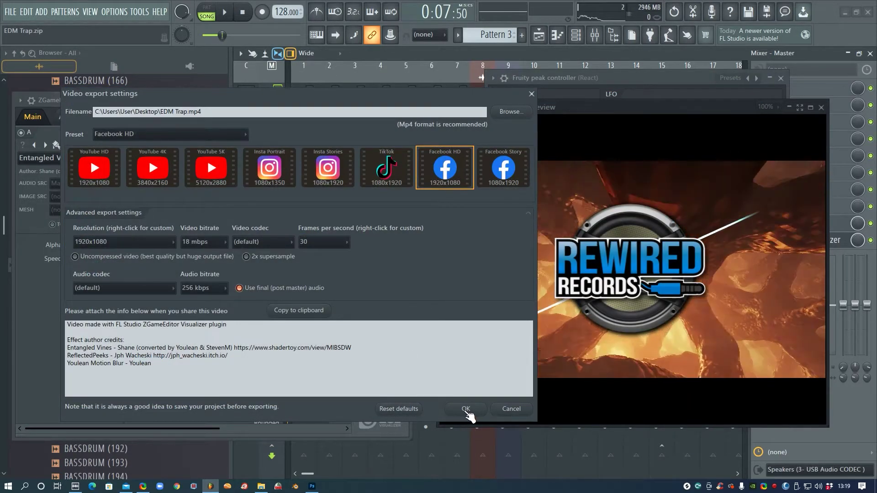
- Accept the video export settings and start rendering the EDM Trap song and video
left_click(466, 409)
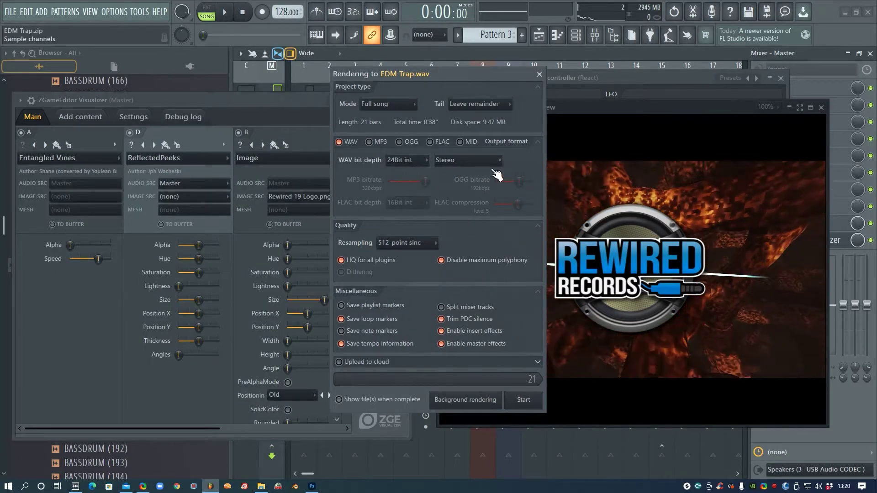
left_click(523, 401)
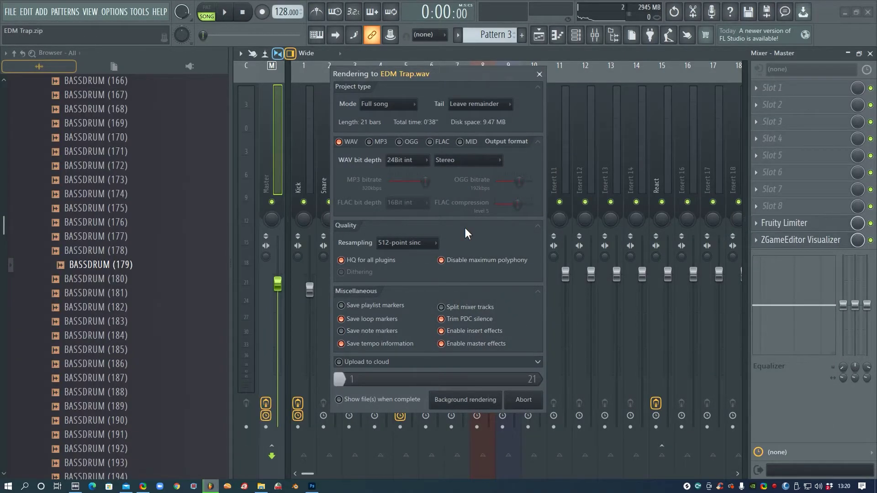